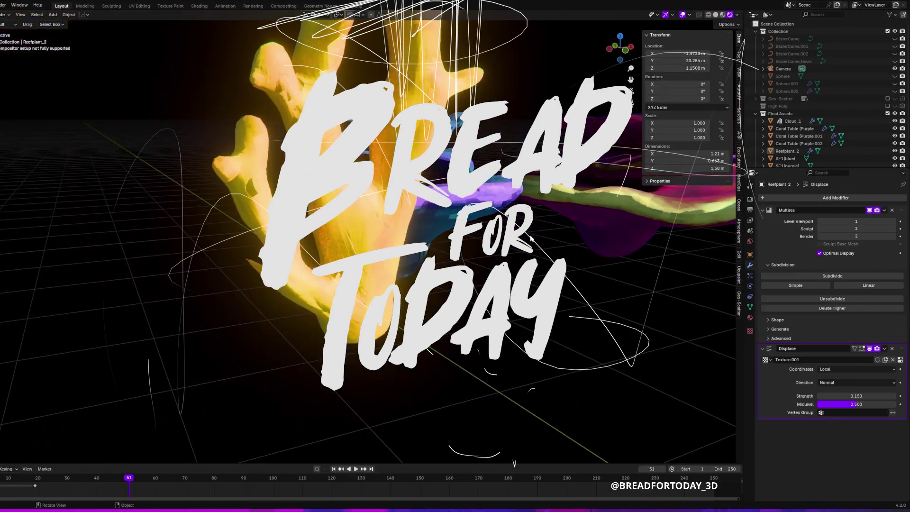
Turn off the compositor in the viewport shading settings
shift+middle_drag(531, 239, 424, 265)
scroll(341, 278, down, 5)
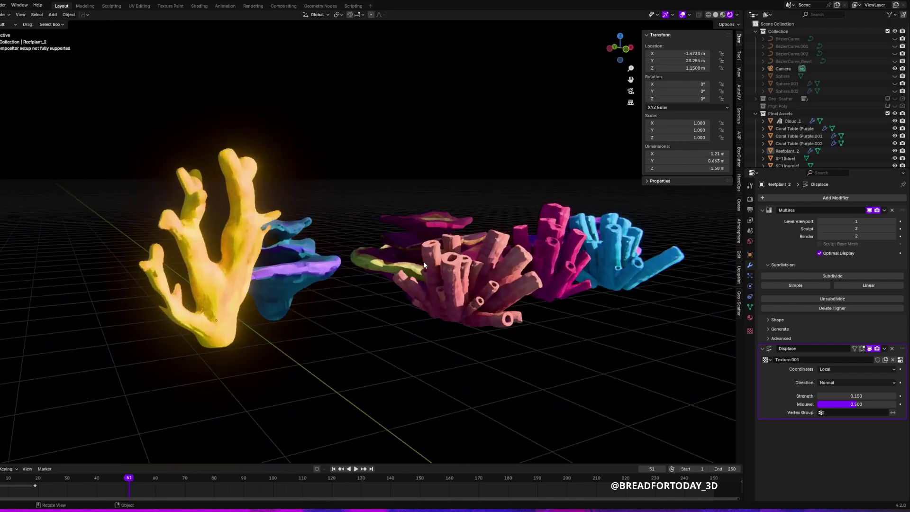
scroll(423, 261, up, 3)
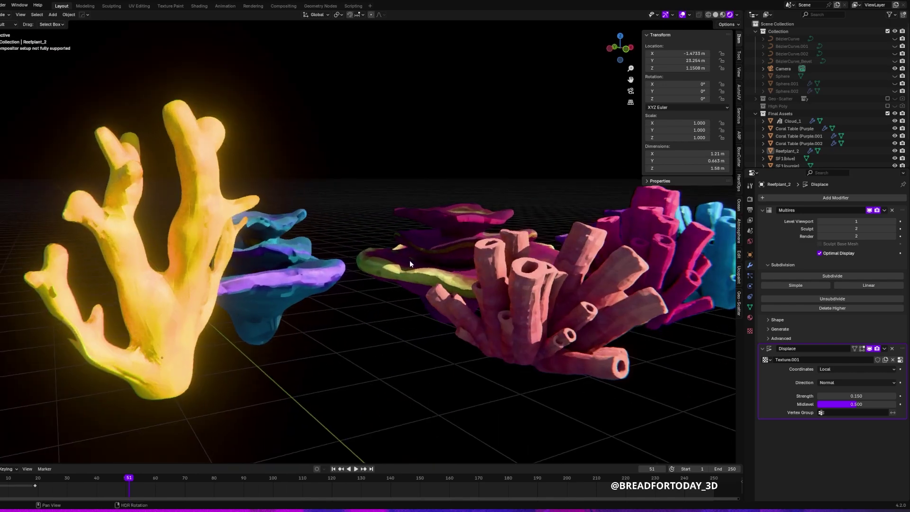
click(737, 15)
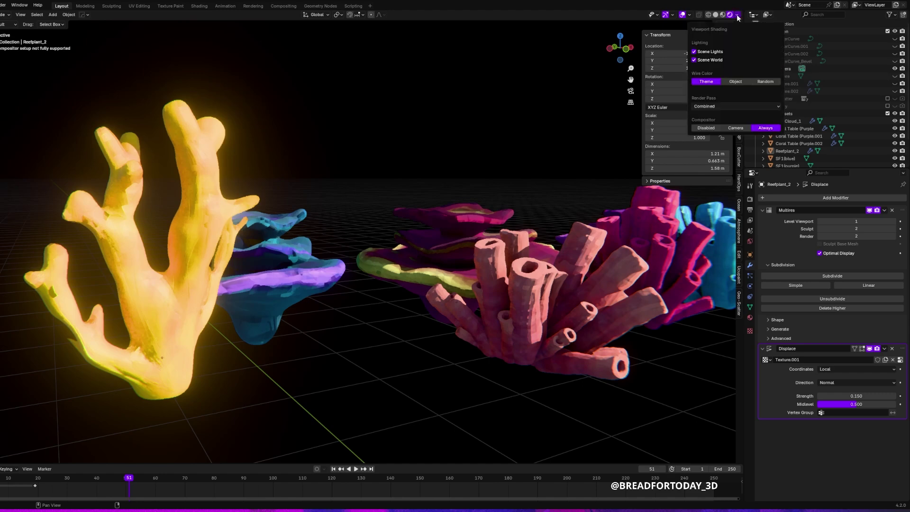
click(711, 129)
Examine the finished coral assets in the scene from several distances and angles
scroll(398, 332, down, 3)
middle_drag(398, 332, 510, 329)
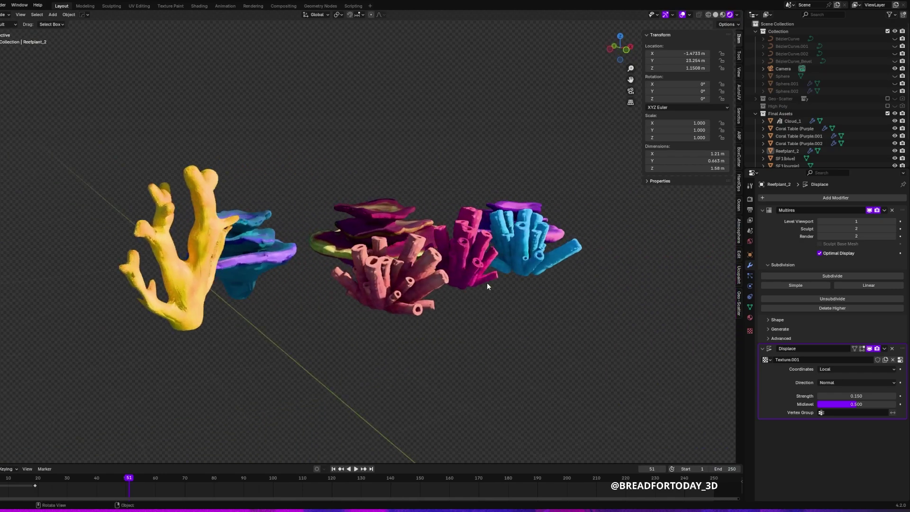
scroll(483, 281, down, 3)
shift+middle_drag(436, 264, 441, 294)
scroll(442, 294, up, 2)
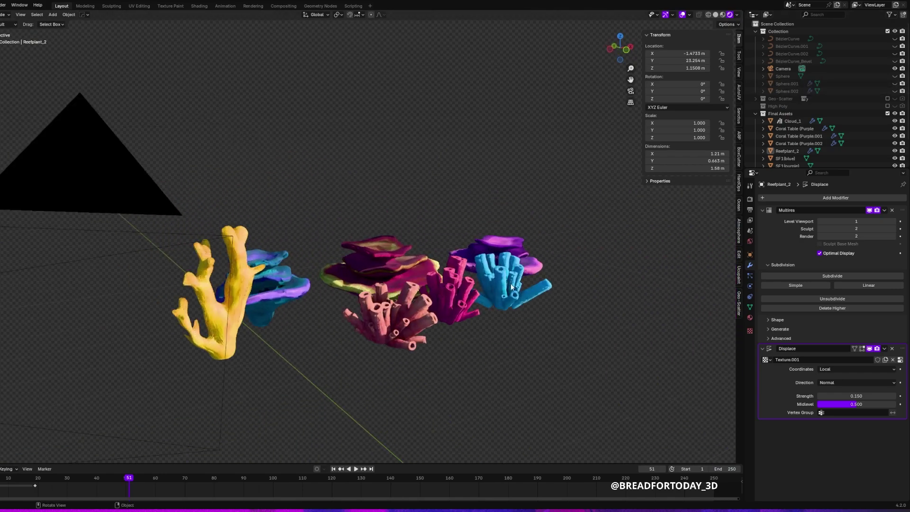
middle_drag(617, 278, 459, 258)
click(382, 165)
middle_drag(382, 164, 349, 119)
key(g)
key(z)
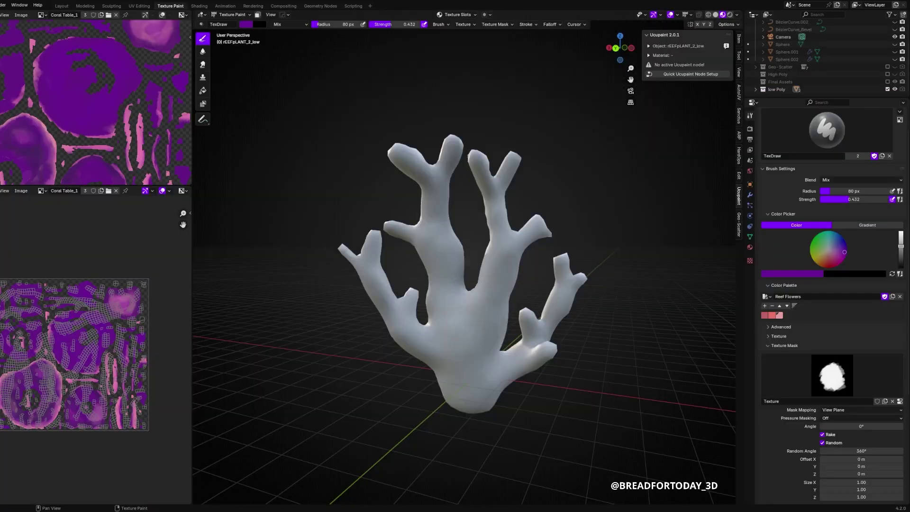
Create a Principled Ucupaint node setup with only the Color channel, excluding Metallic, Roughness and Normal
click(3, 14)
click(7, 104)
click(717, 75)
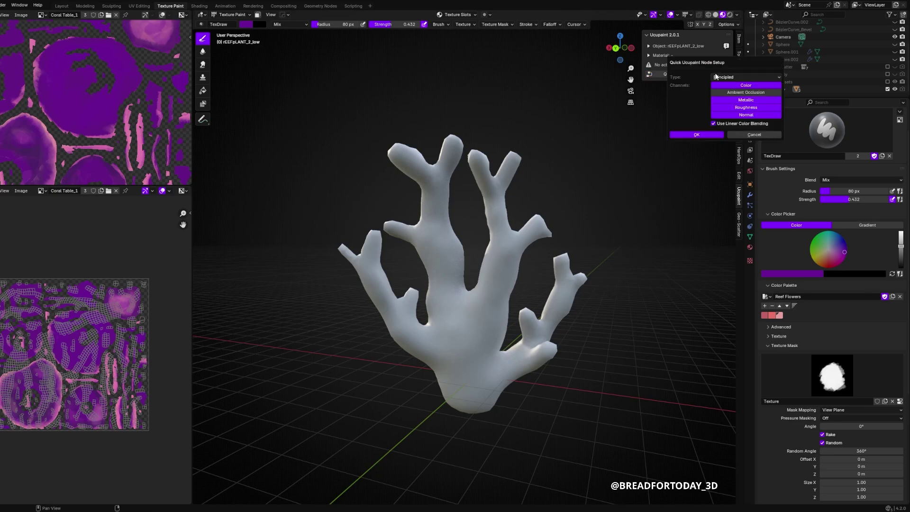
click(764, 99)
click(764, 107)
click(763, 114)
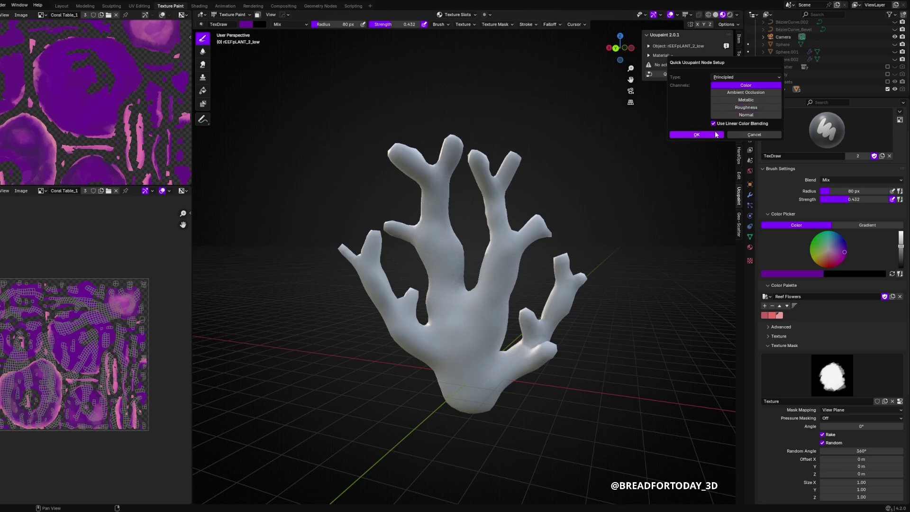
click(696, 135)
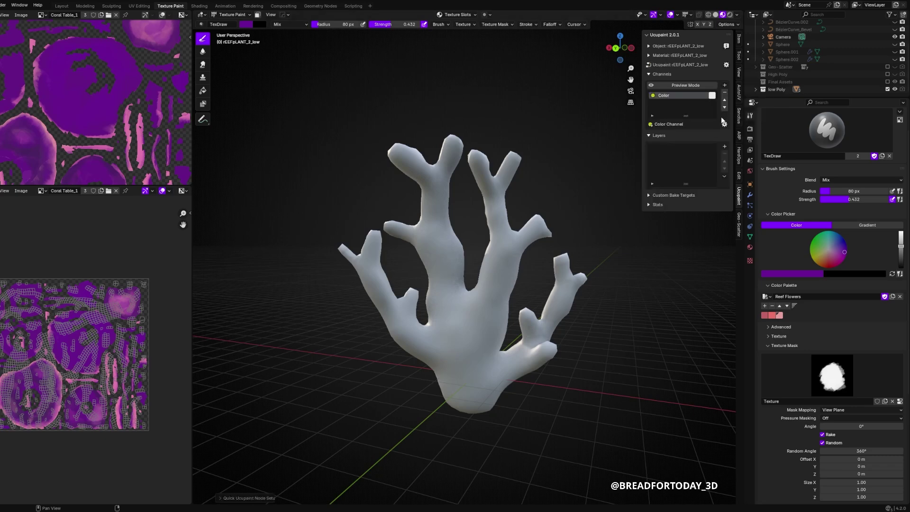
Add a new 4096 by 4096 image layer named rEEFpLANT_2 to the Color channel
click(726, 148)
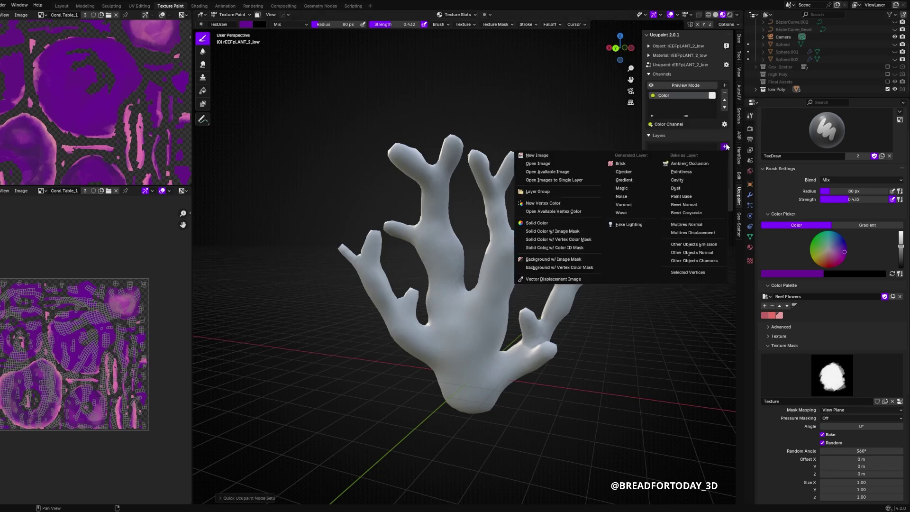
click(724, 146)
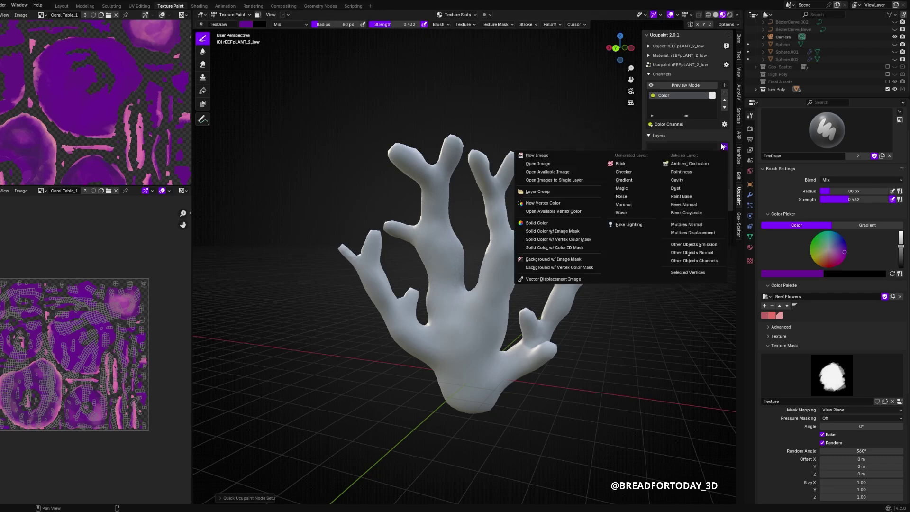
click(557, 155)
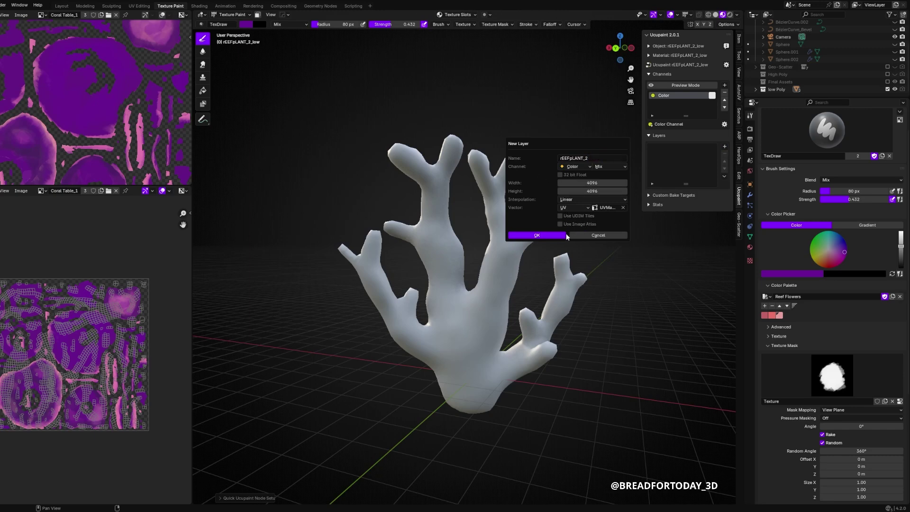
click(536, 235)
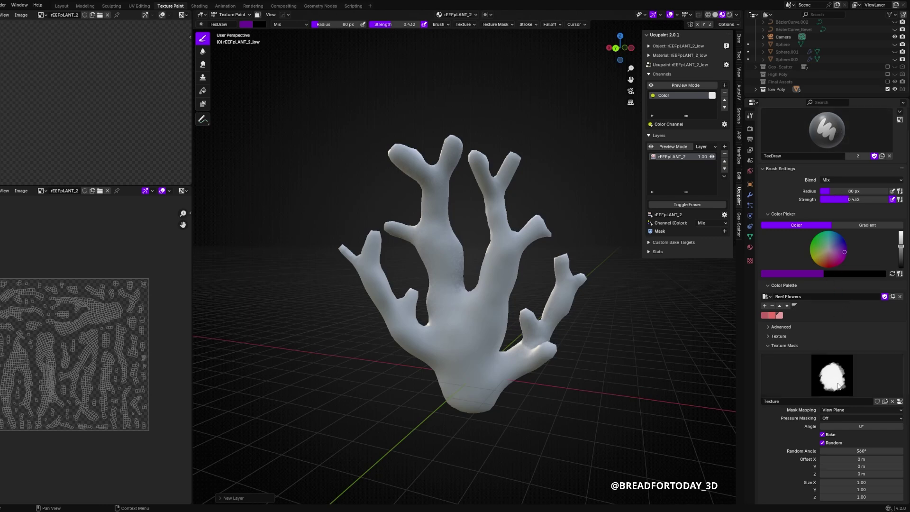
Add a light orange to the Reef Flowers palette and flood the whole coral with it using the Fill tool
click(900, 402)
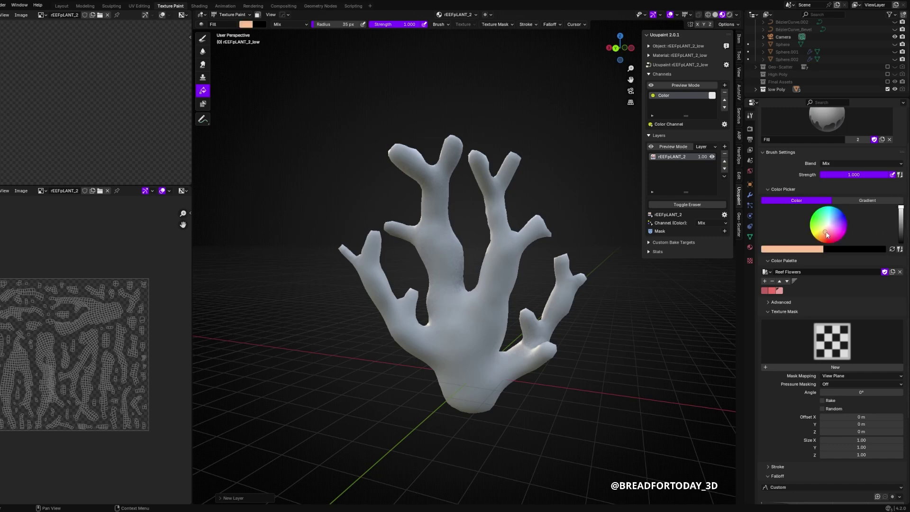
drag(827, 234, 824, 238)
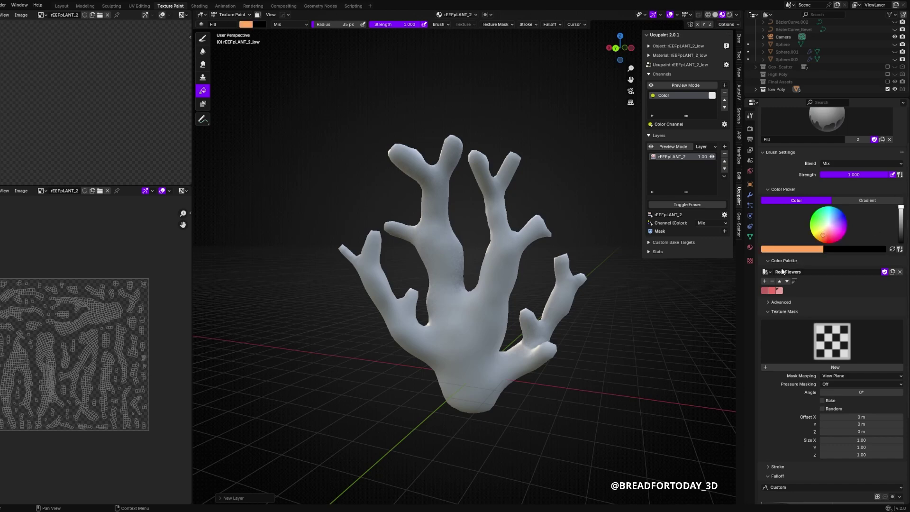
click(766, 282)
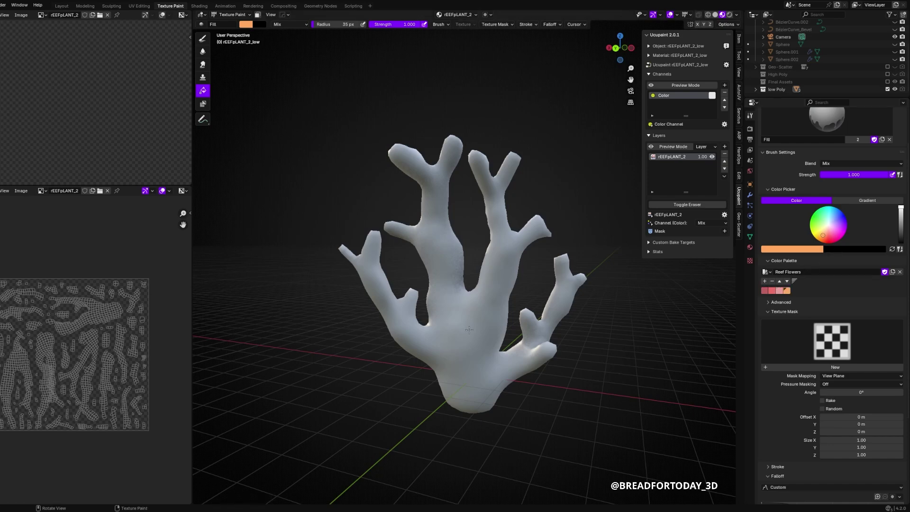
click(480, 349)
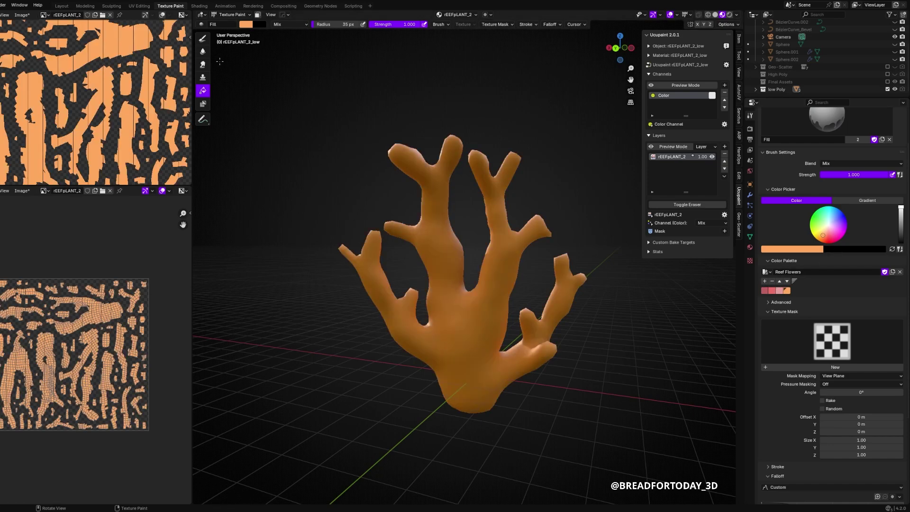
Paint light yellow strokes over the coral's trunk and branches from several sides with the Draw brush
click(203, 39)
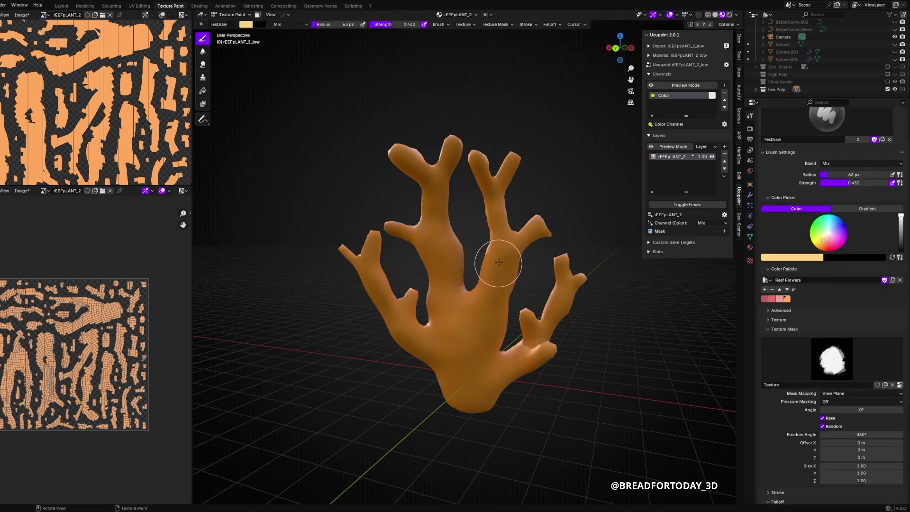
mouse_move(494, 216)
mouse_down()
mouse_move(473, 325)
mouse_move(459, 317)
mouse_move(399, 163)
mouse_move(374, 243)
mouse_move(570, 273)
mouse_move(534, 232)
mouse_move(511, 166)
mouse_up()
middle_drag(589, 371, 379, 361)
mouse_move(429, 171)
mouse_down()
mouse_move(448, 361)
mouse_move(528, 290)
mouse_move(596, 255)
mouse_move(515, 370)
mouse_up()
middle_drag(578, 361, 479, 328)
drag(488, 265, 482, 329)
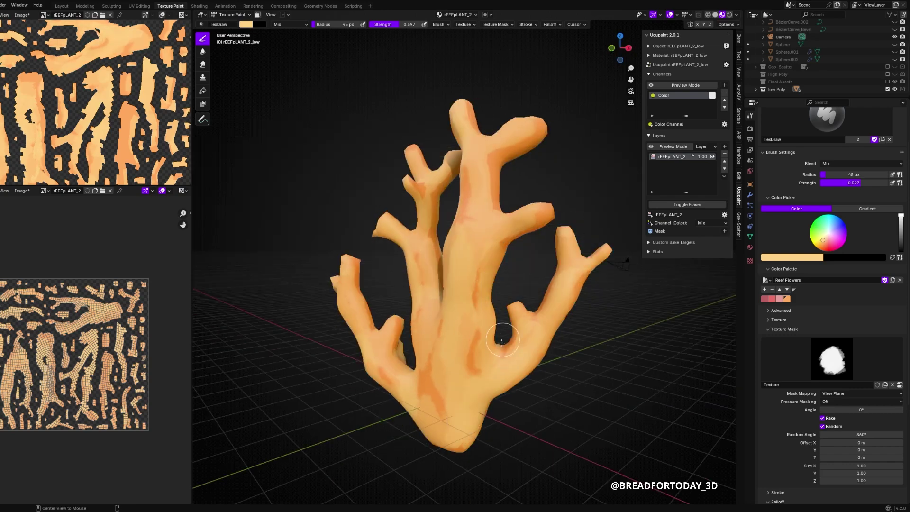
mouse_move(482, 328)
middle_down()
mouse_move(541, 406)
mouse_move(632, 367)
mouse_move(515, 271)
middle_up()
drag(470, 351, 467, 385)
middle_drag(467, 385, 578, 395)
Add the light yellow and a paler cream tone to the Reef Flowers palette
click(765, 289)
drag(823, 240, 824, 238)
click(765, 289)
mouse_move(494, 235)
mouse_down()
mouse_move(492, 252)
mouse_move(498, 176)
mouse_up()
key(ctrl+z)
key(ctrl+z)
Toggle pressure sensitivity for the brush strength and paint soft cream strokes over the trunk, branches and base
click(424, 24)
drag(489, 237, 474, 328)
drag(422, 296, 439, 363)
drag(396, 235, 416, 280)
drag(374, 370, 403, 393)
drag(429, 420, 468, 422)
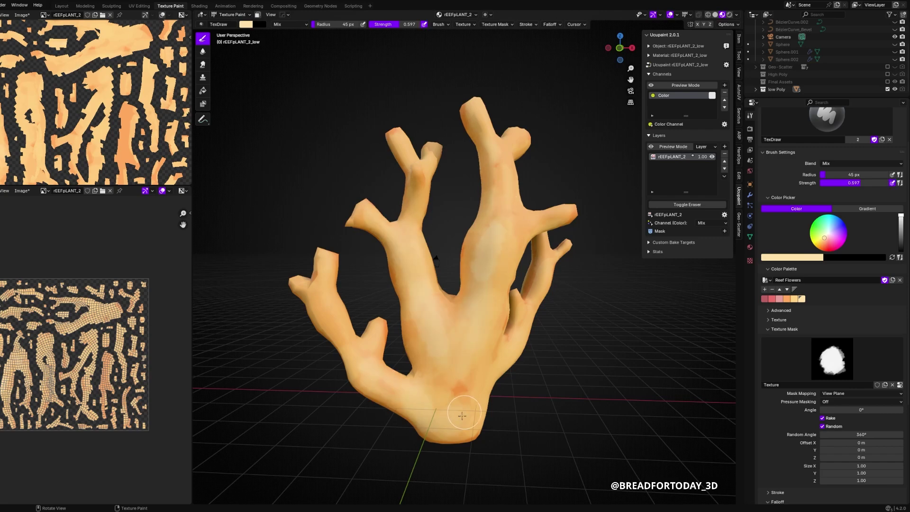
Blend more yellow tones over the coral's branches, trunk and base, working around it from several sides
drag(498, 358, 549, 240)
drag(422, 188, 437, 383)
drag(326, 272, 332, 331)
middle_drag(360, 337, 493, 346)
drag(506, 404, 503, 313)
mouse_move(503, 315)
middle_down()
mouse_move(545, 246)
mouse_move(524, 359)
mouse_move(539, 260)
mouse_move(411, 209)
mouse_move(556, 311)
mouse_move(305, 65)
mouse_move(617, 31)
mouse_move(560, 377)
mouse_move(488, 240)
mouse_move(465, 248)
mouse_move(577, 397)
mouse_move(447, 325)
mouse_move(502, 390)
mouse_move(486, 365)
middle_up()
middle_drag(457, 227, 527, 326)
mouse_move(407, 280)
middle_down()
mouse_move(558, 402)
mouse_move(522, 423)
middle_up()
Choose a different HDRI environment for the viewport's material preview lighting and check the painted coral under it
click(737, 14)
click(707, 59)
click(707, 60)
click(729, 77)
click(678, 104)
middle_drag(602, 140, 480, 355)
middle_drag(612, 402, 503, 432)
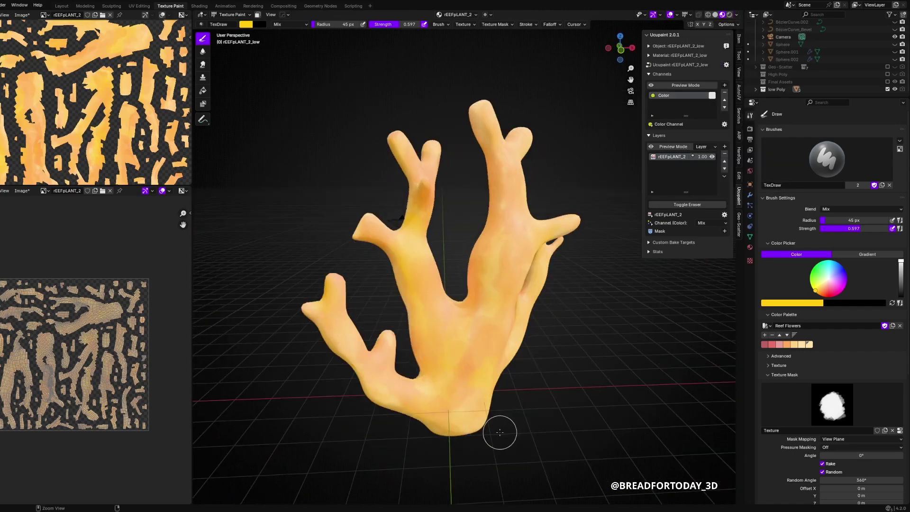
Save the Blender project with the painted coral
key(ctrl+s)
middle_drag(426, 237, 421, 220)
middle_drag(560, 401, 533, 366)
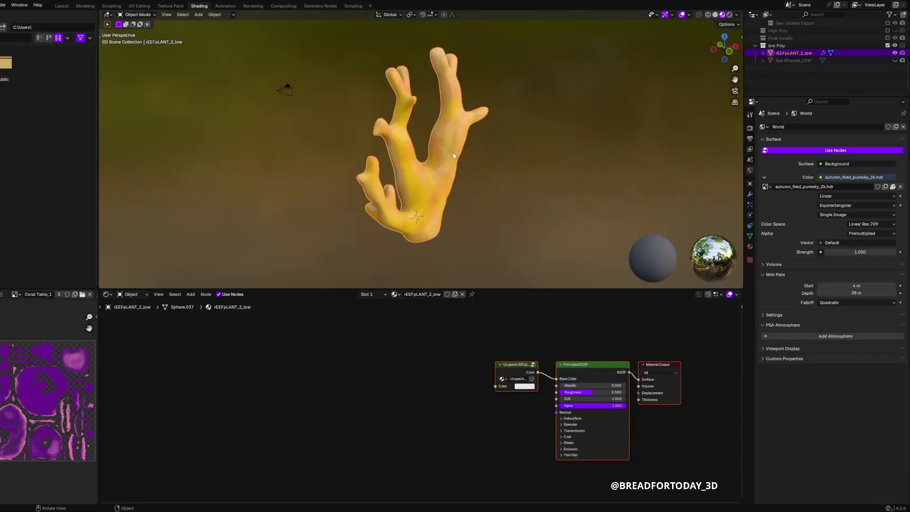
Show the rEEFpLANT_2 image in the image editor and save it as an external image file
click(90, 294)
click(15, 295)
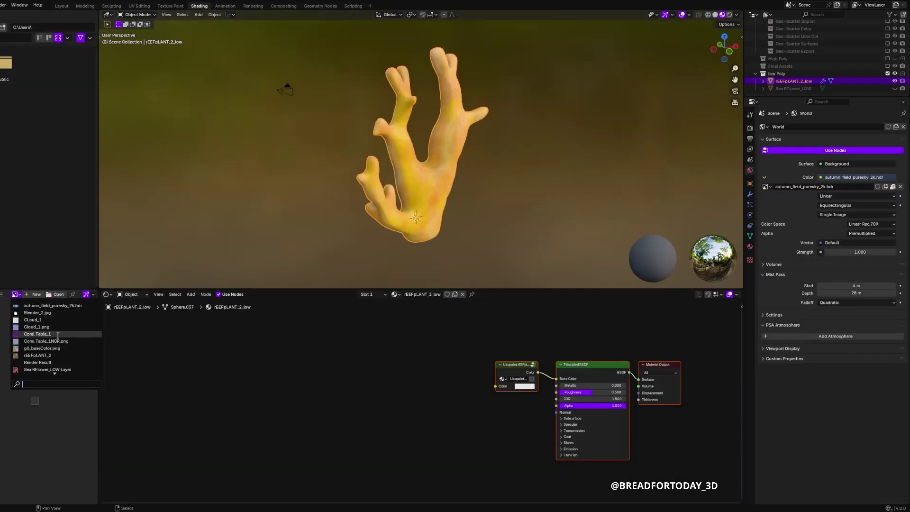
click(57, 355)
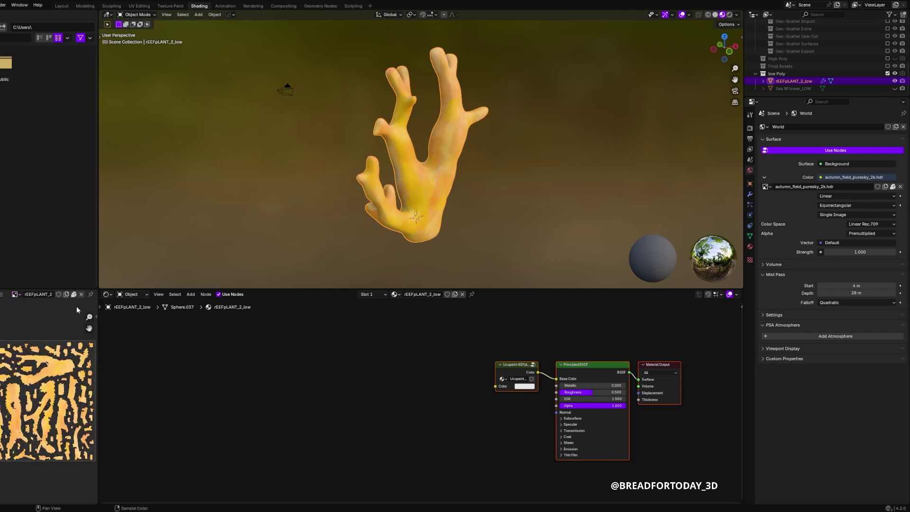
click(2, 294)
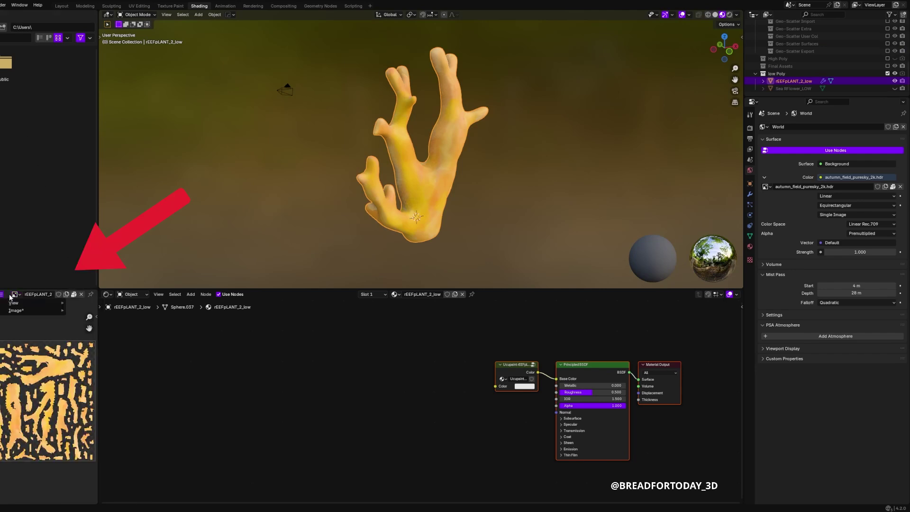
mouse_move(21, 311)
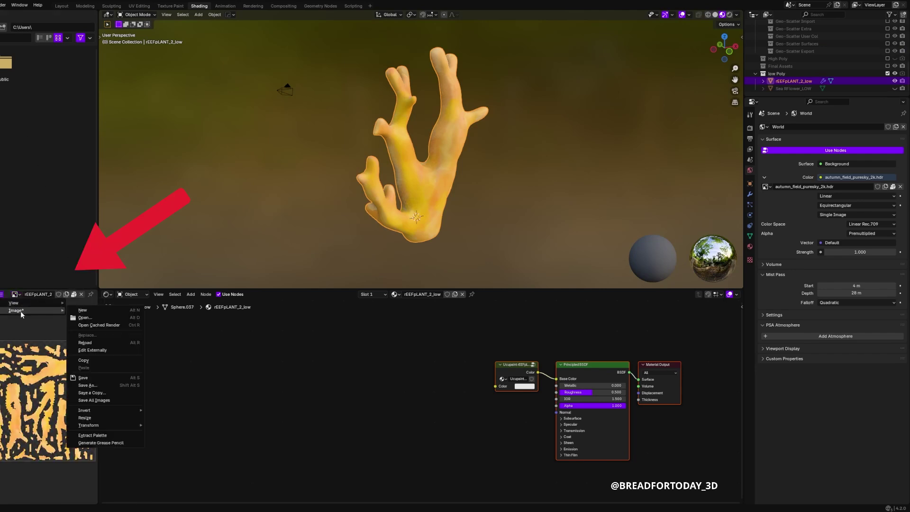
click(98, 384)
Delete the Ucupaint group node from the coral's material
scroll(526, 402, up, 3)
middle_drag(618, 405, 500, 386)
click(371, 341)
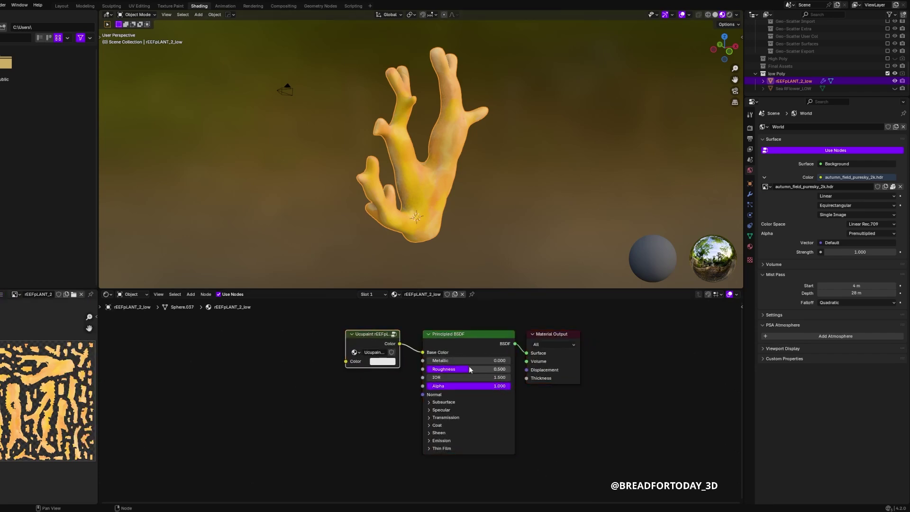
key(x)
Add an image texture with Mapping and Texture Coordinate nodes to the Base Color and assign the rEEFpLANT_2 image
drag(422, 352, 366, 366)
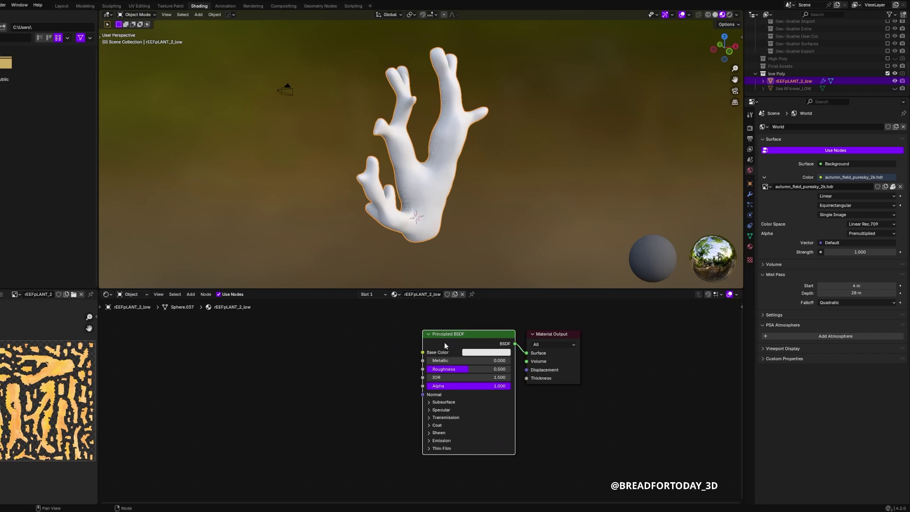
key(ctrl+t)
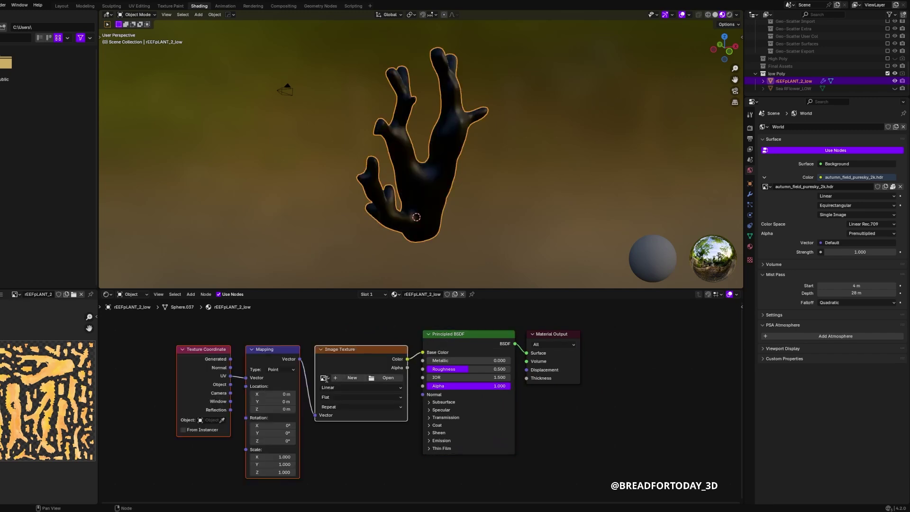
click(325, 378)
click(351, 442)
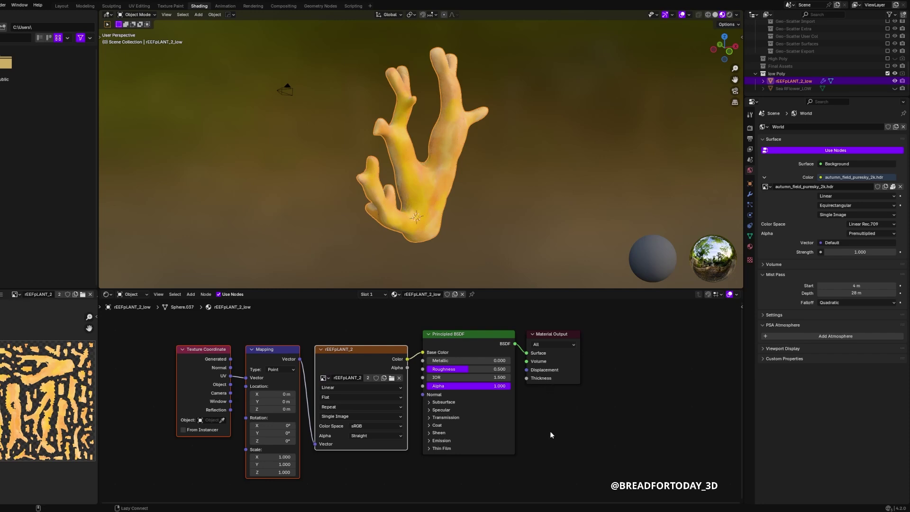
Move the Texture Coordinate and Mapping nodes farther away from the image texture node
key(Home)
drag(191, 346, 314, 386)
key(g)
click(246, 379)
Duplicate the rEEFpLANT_2 image texture node below the original and connect the Mapping vector to the copy
click(401, 357)
key(shift+d)
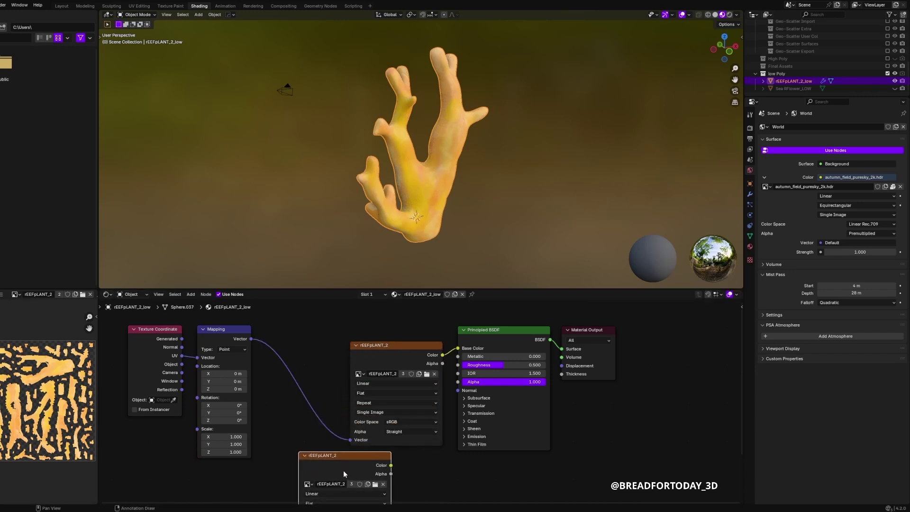
drag(251, 339, 294, 451)
Add a Normal Map node fed by the duplicated texture's color and connect it to the Principled BSDF's Normal input
middle_drag(462, 385, 460, 448)
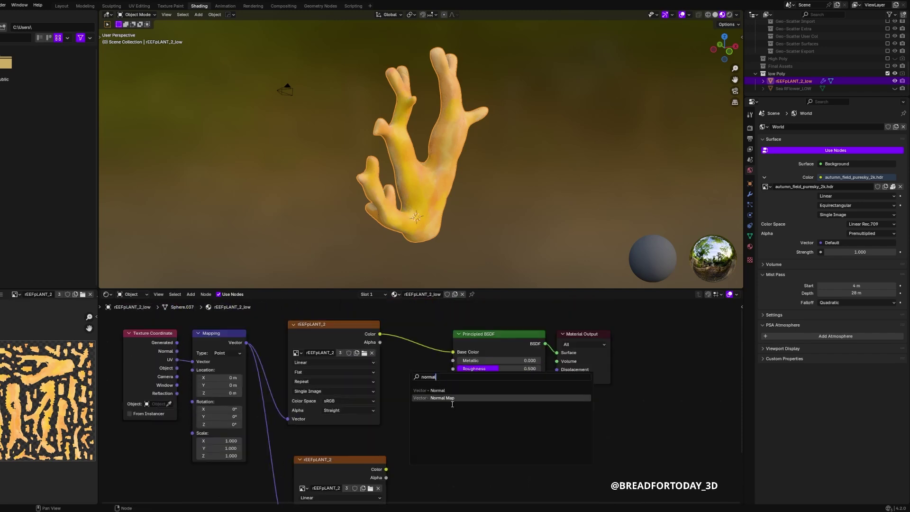
click(452, 398)
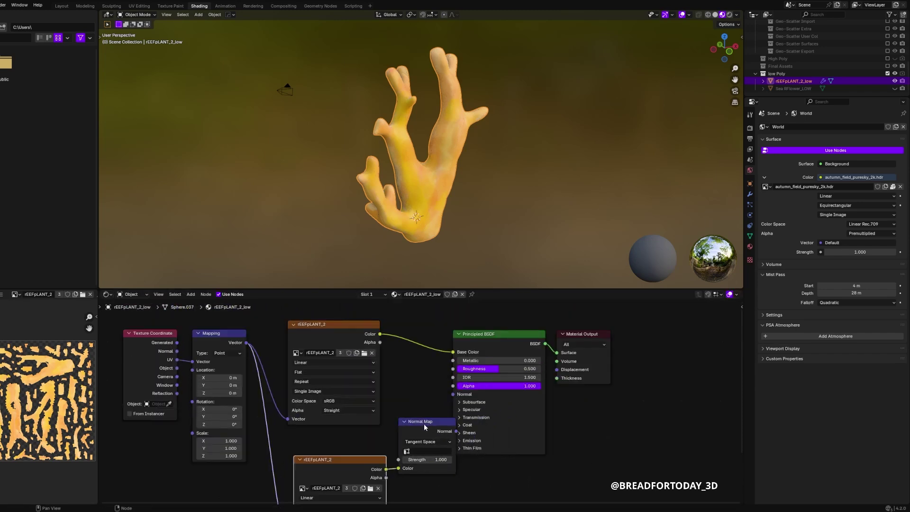
click(385, 418)
drag(443, 431, 453, 394)
Space out the shader and Normal Map nodes, and load reefp2_NO.png into the duplicated image texture node
drag(650, 337, 578, 340)
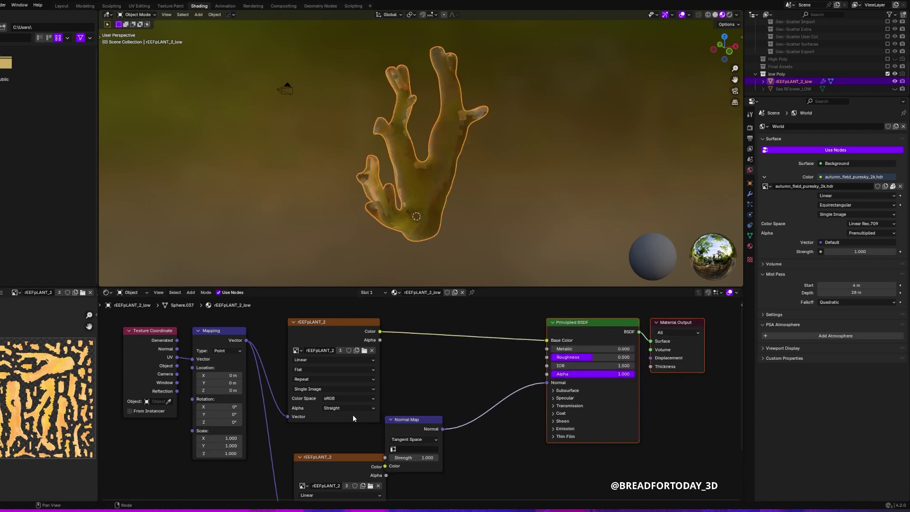
drag(409, 422, 462, 393)
scroll(447, 456, down, 2)
middle_drag(448, 451, 489, 383)
scroll(471, 398, up, 1)
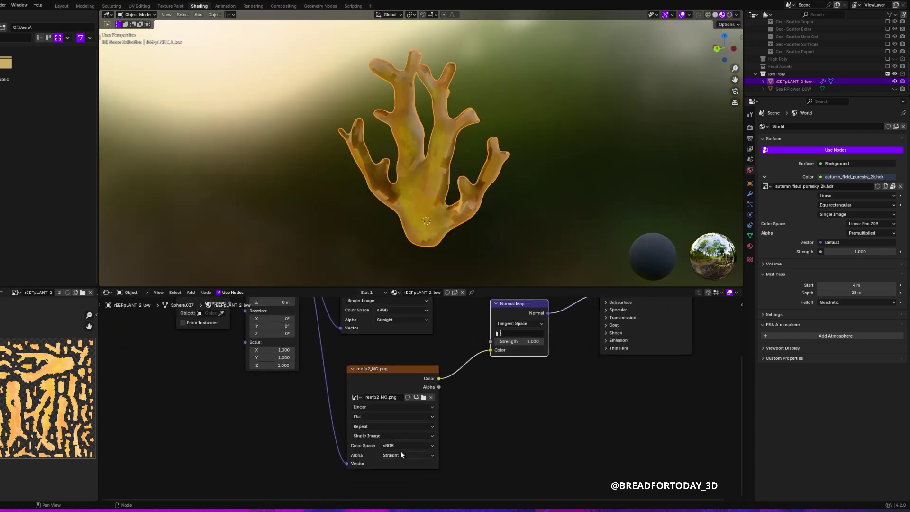
Set the reefp2_NO.png image texture's color space to Non-Color and inspect the plant's surface
click(402, 445)
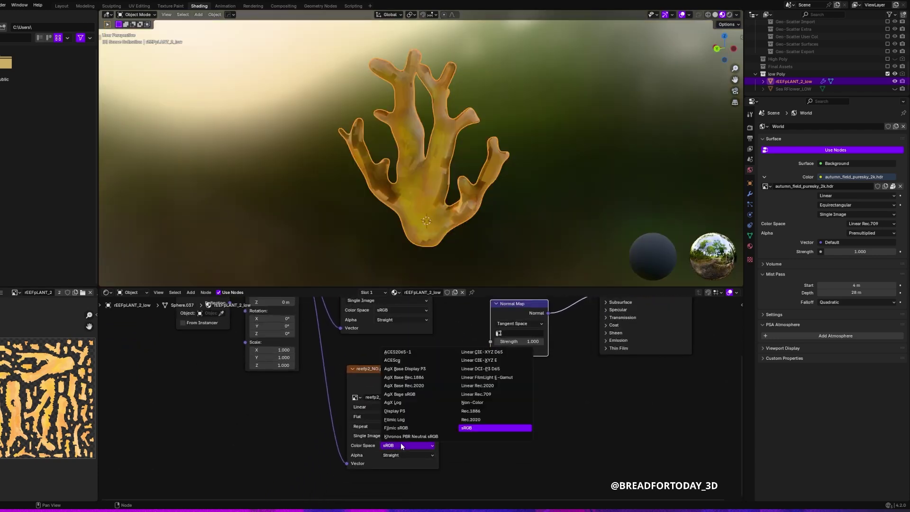
click(481, 402)
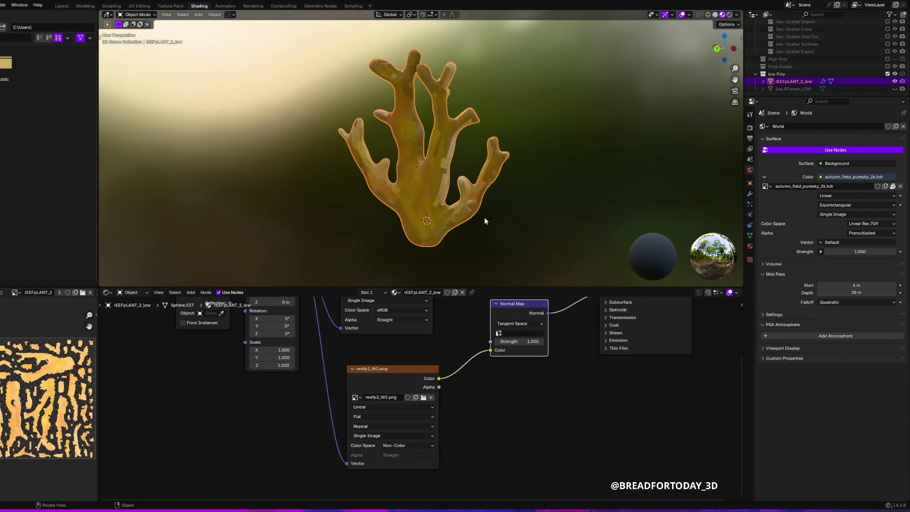
middle_drag(484, 217, 547, 214)
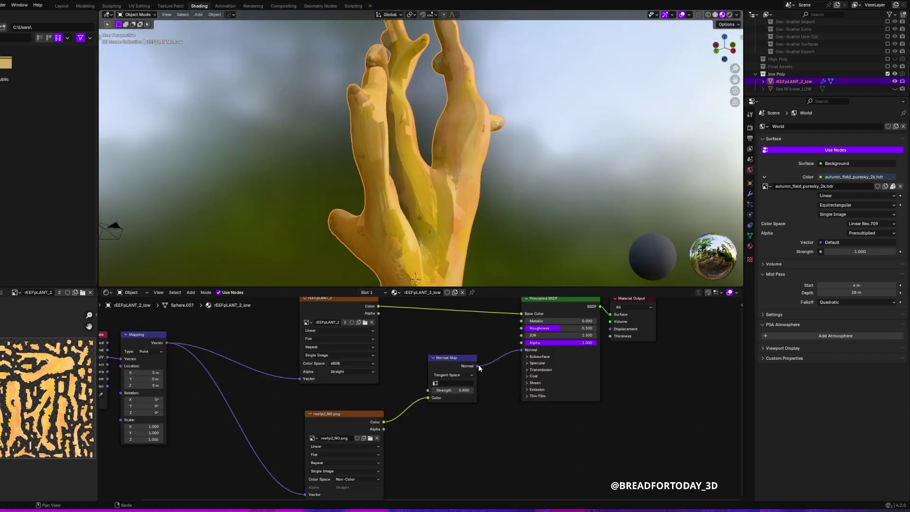
Duplicate the Normal Map node and connect the reefp2_NO.png texture's Color output to the copy
drag(479, 365, 611, 329)
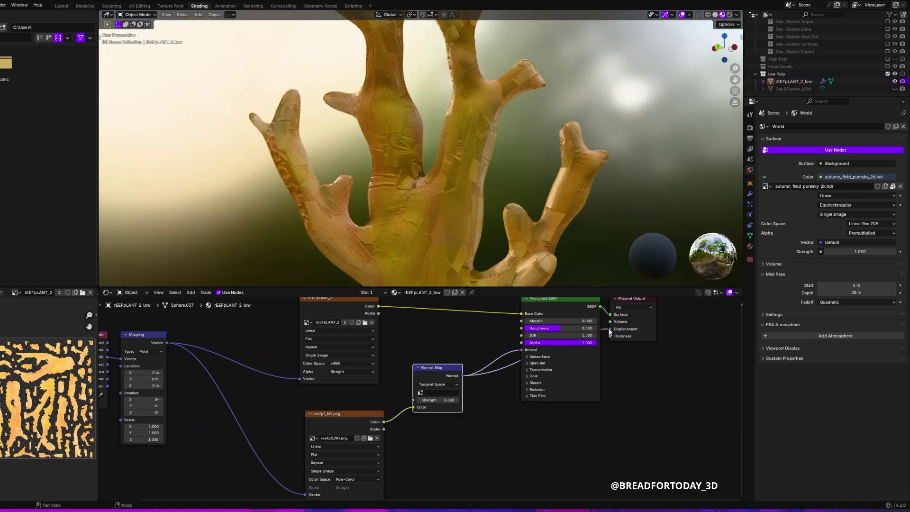
drag(610, 330, 554, 350)
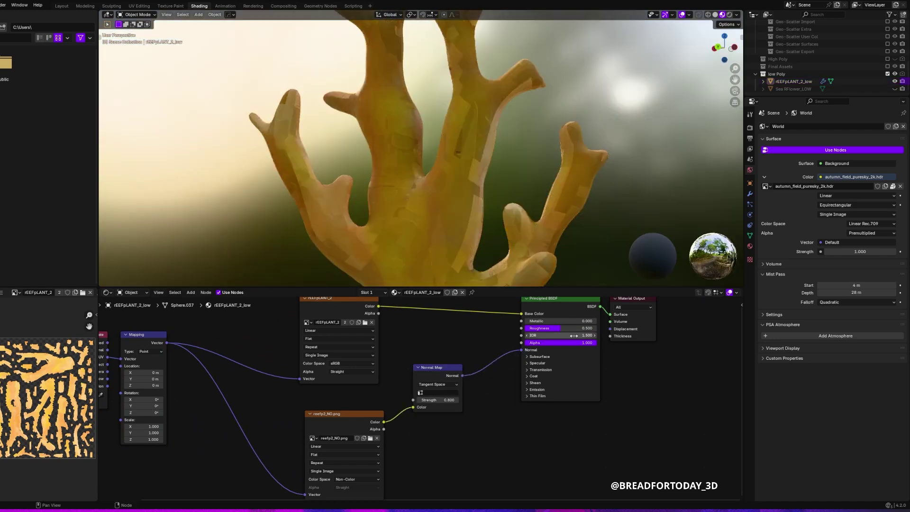
click(426, 379)
key(shift+d)
drag(384, 422, 437, 466)
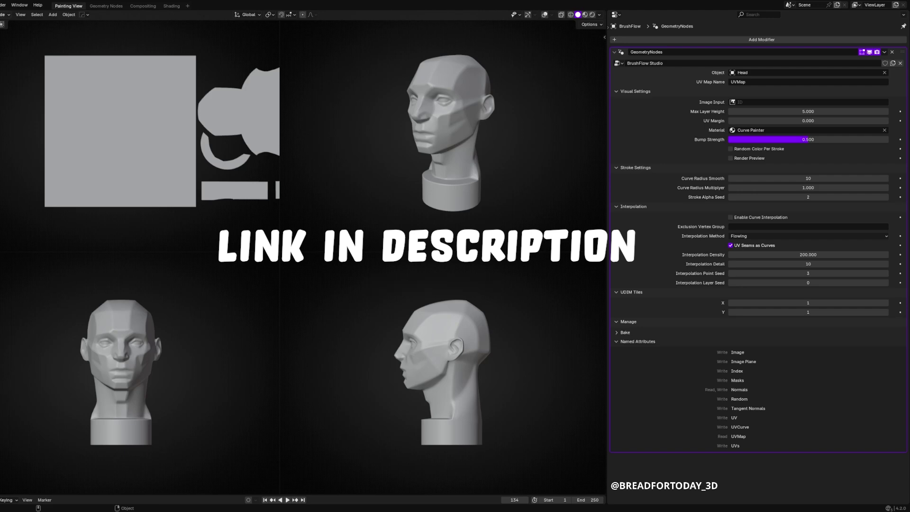
In the BrushFlow scene, append the reef plant model and set the modifier's UV map name to UVMap_reefp2
click(0, 4)
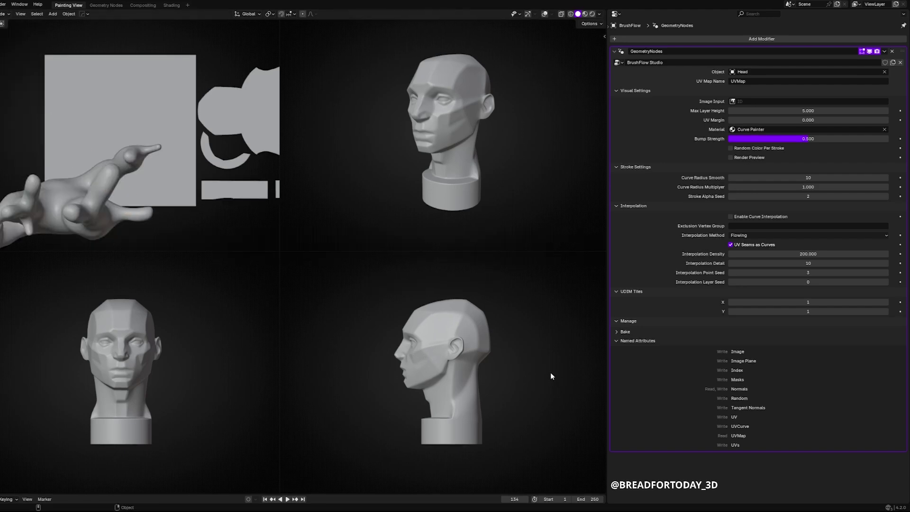
click(756, 81)
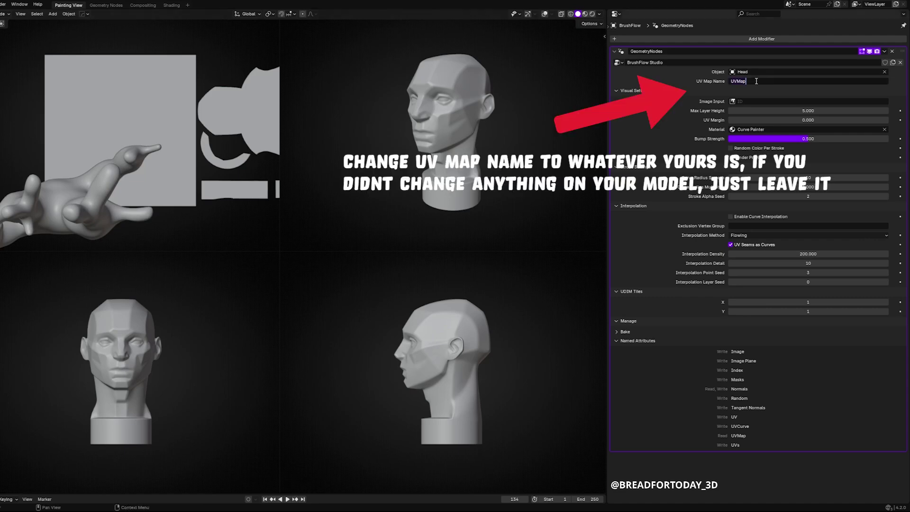
text(_reefp2)
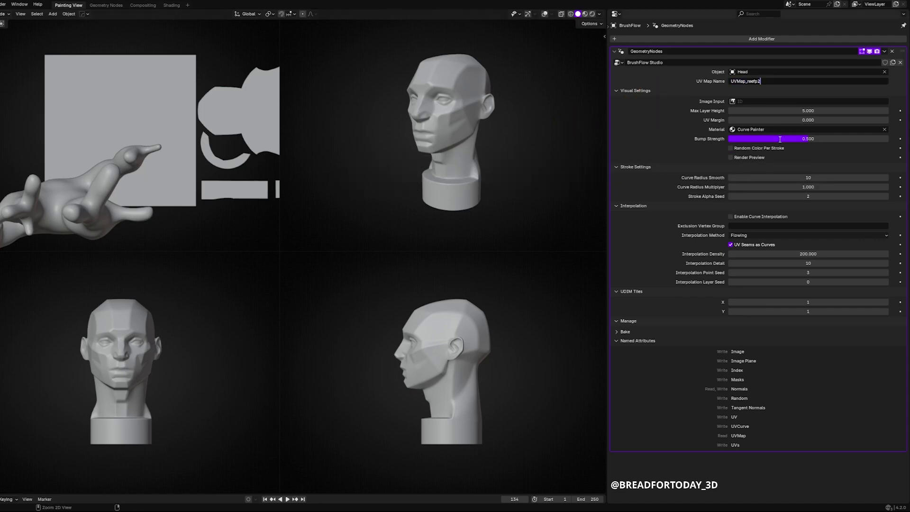
key(Return)
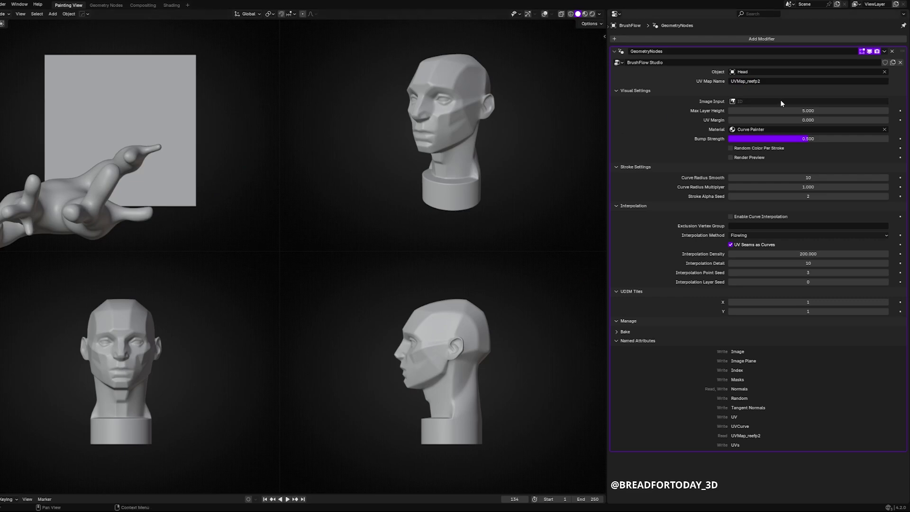
Choose rEEFpLANT_2_low as the BrushFlow modifier's object and move the imported mesh along X, clear of the UV square
click(773, 72)
click(764, 106)
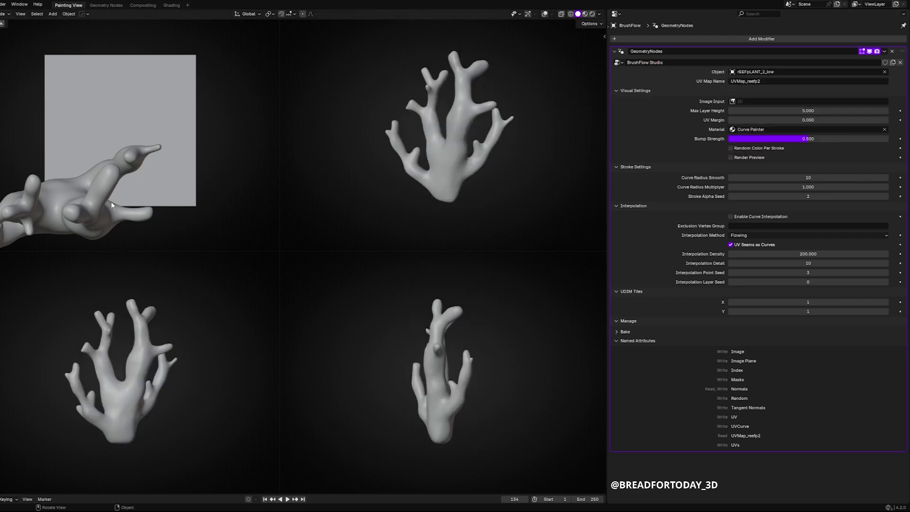
key(g)
key(x)
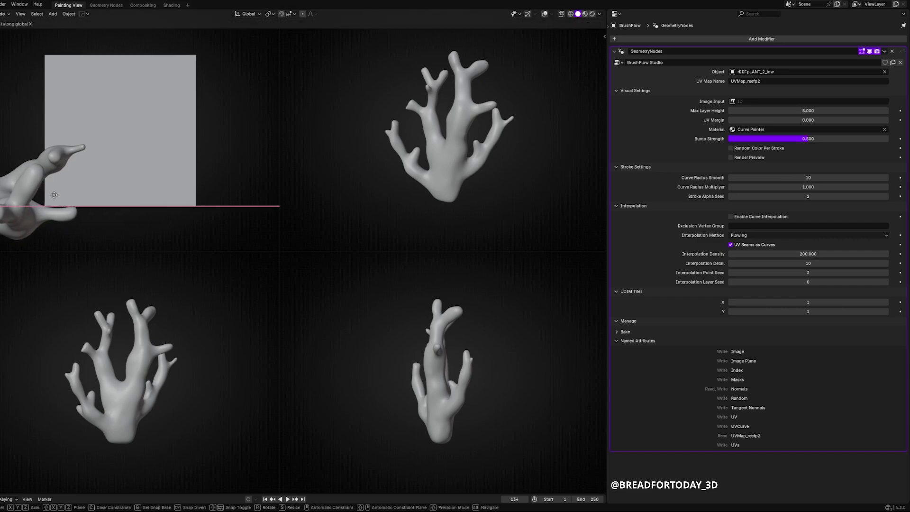
key(Return)
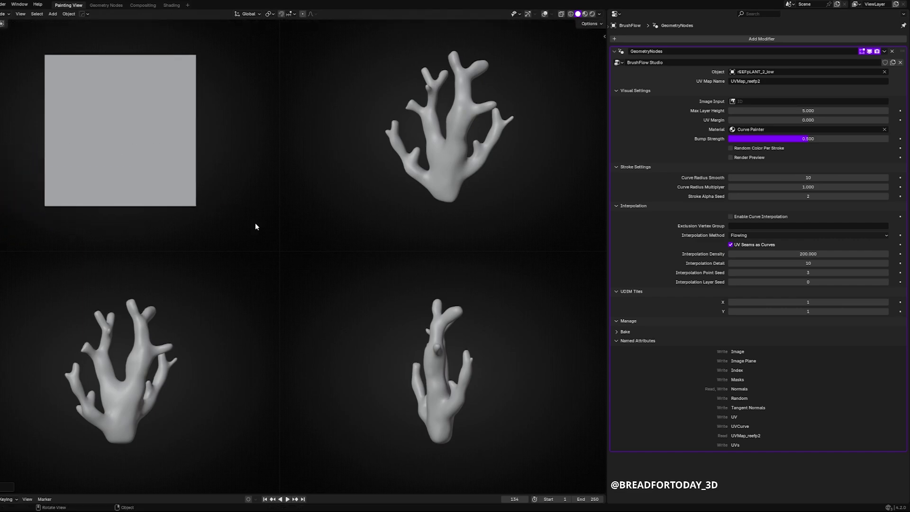
Switch the painting viewports to Rendered shading, enter Edit Mode on the BrushFlow curve, and get close to the plant's trunk
key(z)
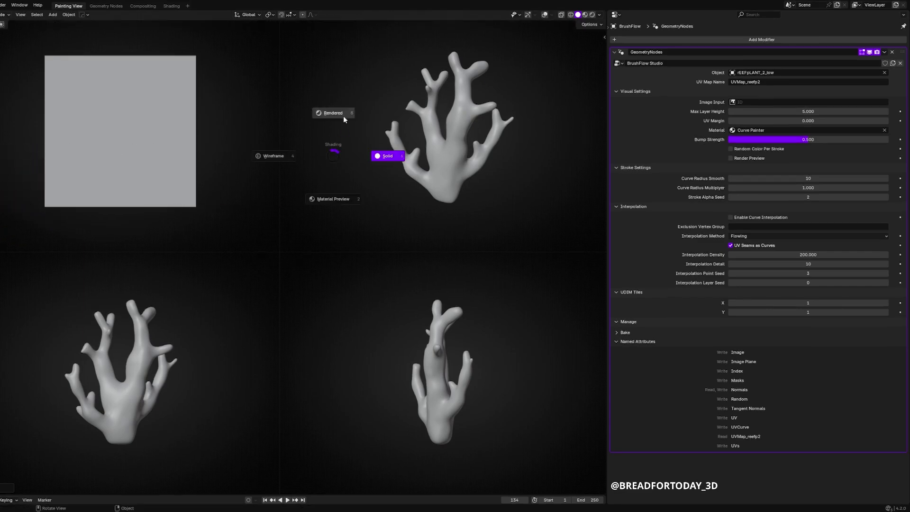
key(8)
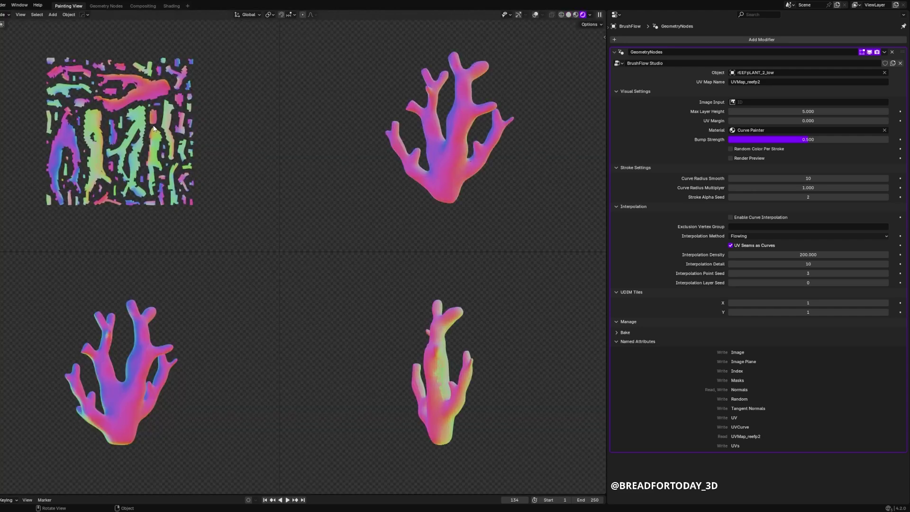
click(2, 31)
scroll(493, 346, up, 4)
middle_drag(500, 197, 432, 188)
scroll(410, 149, up, 2)
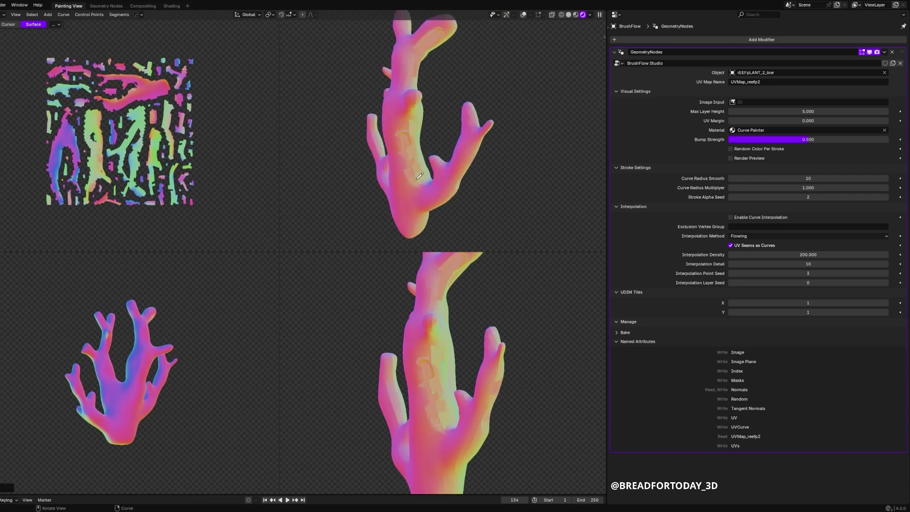
Draw long surface curve strokes along the trunk and branches on all sides of the reef plant
mouse_move(410, 143)
middle_down()
mouse_move(504, 197)
mouse_move(494, 92)
mouse_move(467, 184)
mouse_move(510, 209)
mouse_move(460, 206)
middle_up()
drag(356, 160, 437, 219)
drag(414, 51, 430, 209)
middle_drag(569, 190, 427, 187)
drag(404, 49, 425, 169)
drag(386, 98, 426, 218)
drag(446, 146, 435, 208)
middle_drag(440, 204, 517, 190)
drag(480, 55, 466, 187)
drag(479, 104, 464, 181)
middle_drag(540, 127, 426, 111)
drag(416, 87, 420, 92)
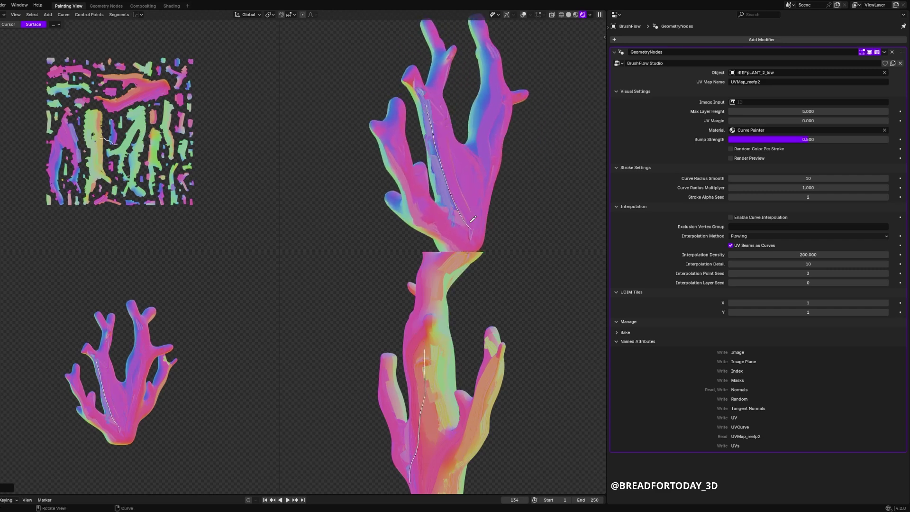
middle_drag(422, 88, 425, 53)
drag(468, 38, 464, 192)
drag(476, 71, 458, 161)
drag(467, 39, 465, 67)
middle_drag(512, 94, 413, 85)
drag(406, 68, 419, 203)
mouse_move(360, 178)
middle_down()
mouse_move(424, 183)
mouse_move(447, 170)
middle_up()
mouse_move(494, 86)
mouse_down()
mouse_move(475, 166)
mouse_move(482, 141)
mouse_up()
drag(372, 163, 379, 211)
middle_drag(509, 196, 417, 165)
middle_drag(457, 106, 451, 135)
drag(379, 63, 386, 91)
middle_drag(393, 106, 420, 71)
drag(423, 54, 422, 114)
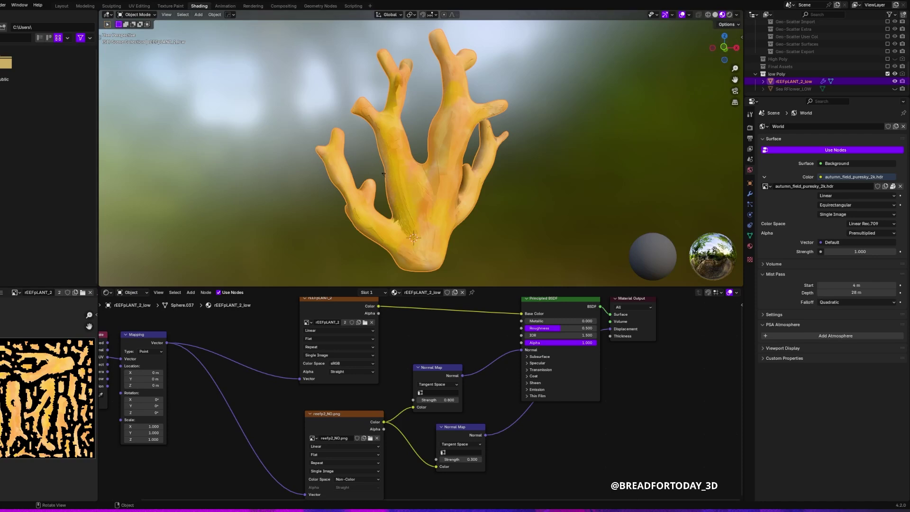
Back in the Shading workspace, switch the 3D viewport to Rendered shading and check the painted plant
click(730, 15)
mouse_move(516, 186)
middle_down()
mouse_move(339, 198)
mouse_move(604, 203)
mouse_move(531, 207)
mouse_move(497, 186)
mouse_move(520, 207)
mouse_move(525, 194)
middle_up()
scroll(520, 207, up, 1)
scroll(427, 333, down, 3)
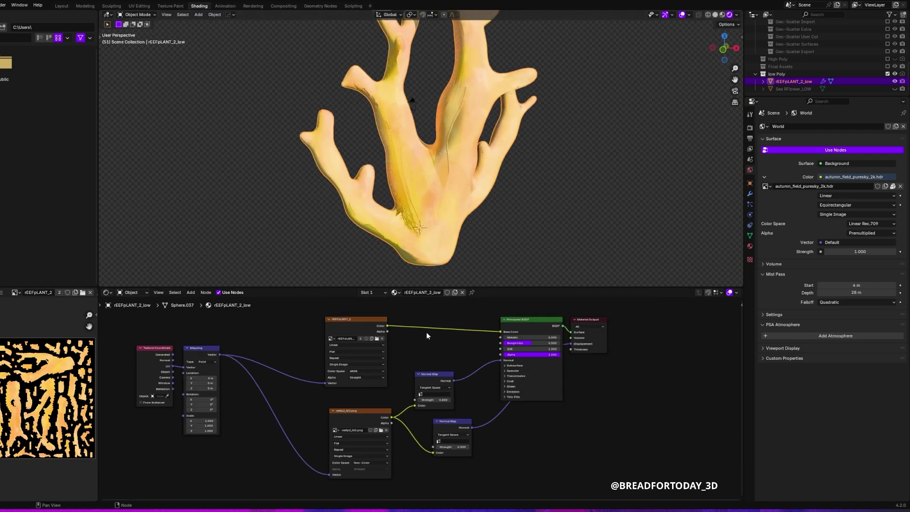
Enlarge the shader editor area to give the plant material's nodes more room
middle_drag(426, 333, 422, 337)
scroll(422, 337, up, 2)
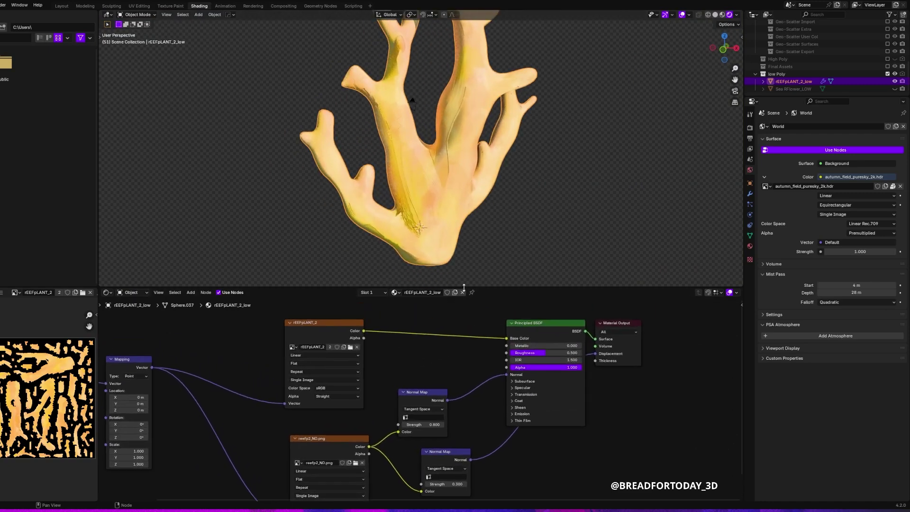
drag(464, 287, 462, 196)
middle_drag(425, 273, 424, 297)
scroll(423, 298, up, 2)
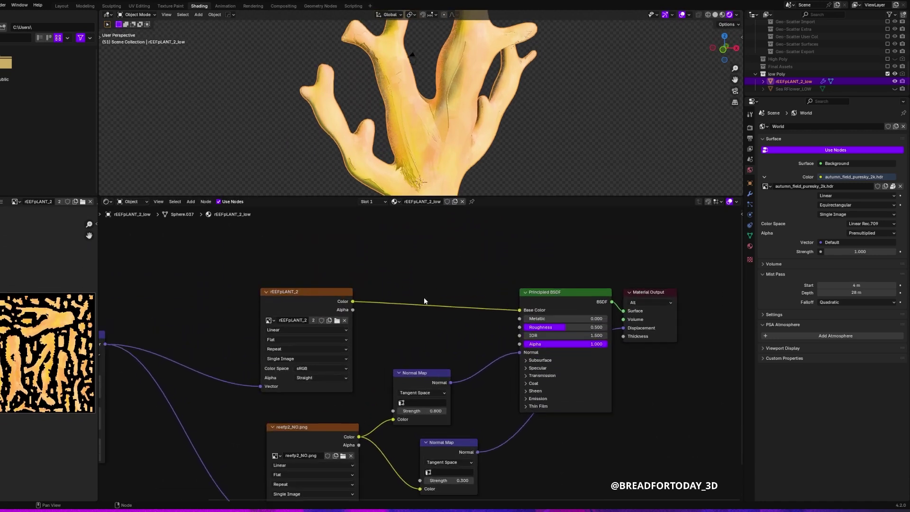
scroll(424, 297, down, 1)
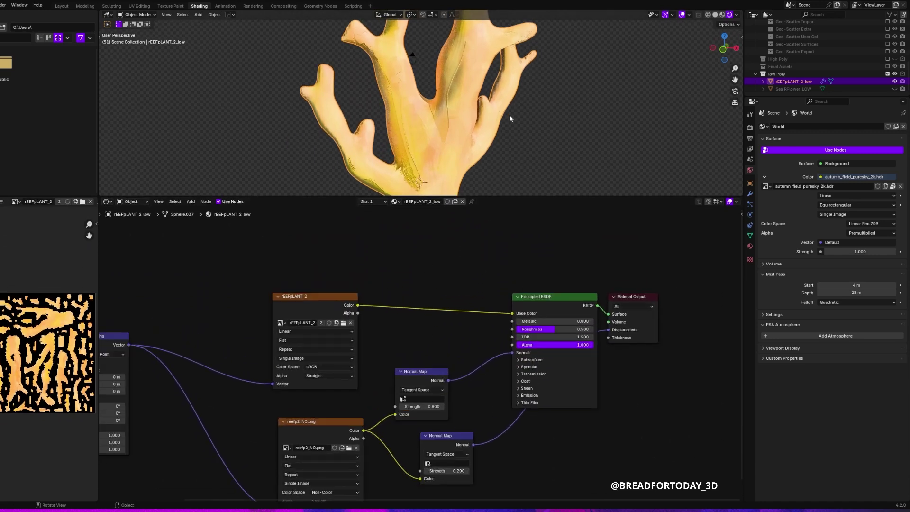
Try higher strengths of 0.5 and 0.4 on the Normal Map node that feeds Displacement
middle_drag(510, 118, 526, 128)
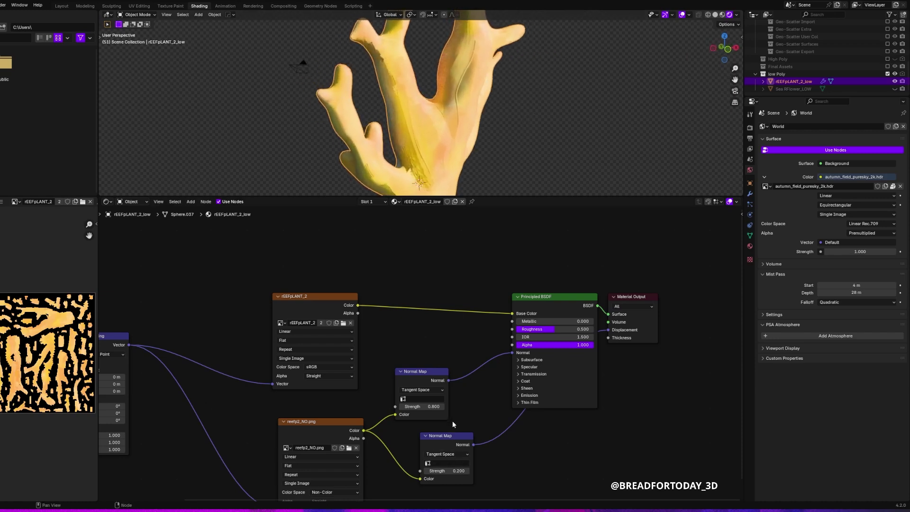
click(468, 471)
click(468, 470)
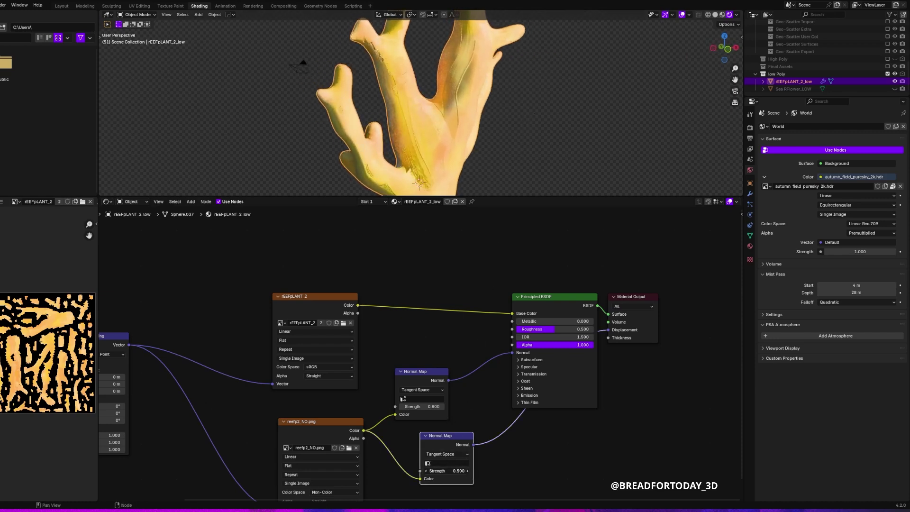
click(468, 471)
middle_drag(545, 142, 467, 81)
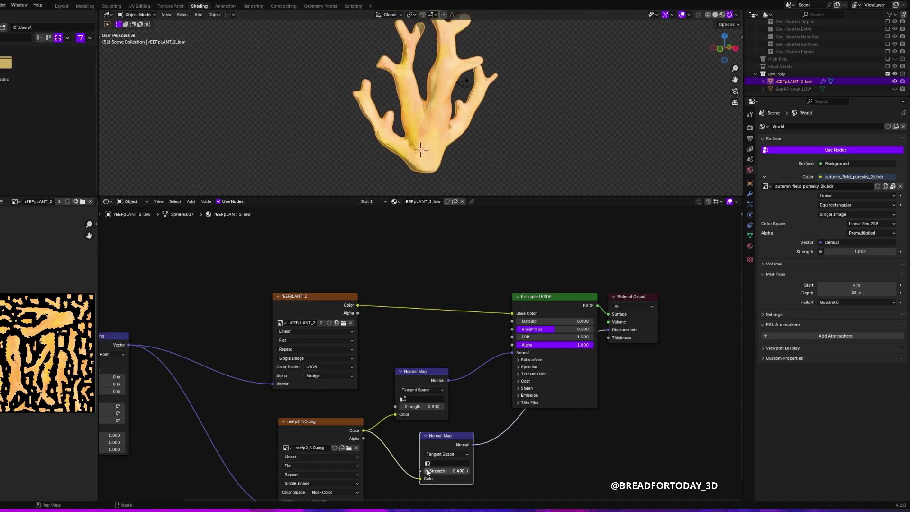
Move the reefp2_NO.png image texture and both Normal Map nodes farther away from the Principled BSDF
click(331, 417)
drag(321, 420, 281, 424)
drag(425, 373, 421, 372)
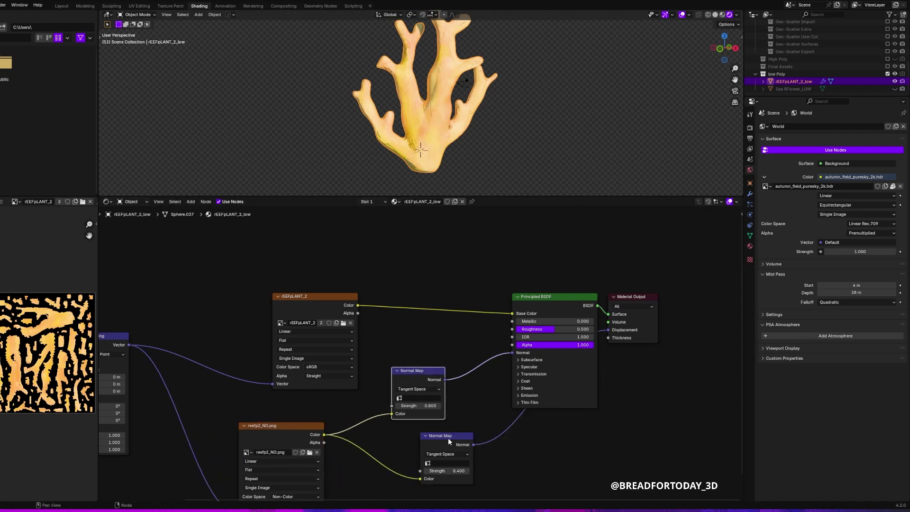
drag(449, 442, 411, 442)
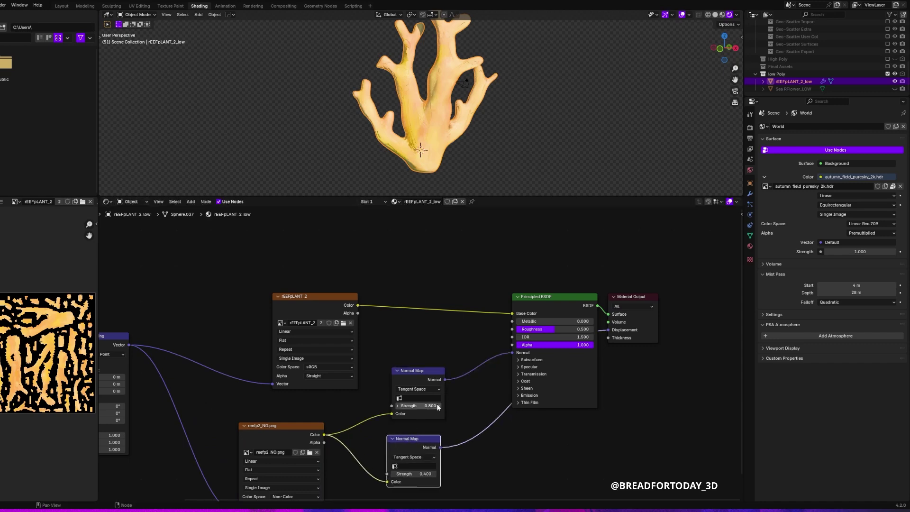
scroll(449, 36, up, 3)
middle_drag(449, 36, 476, 90)
Insert a Hue/Saturation/Value node between the rEEFpLANT_2 image texture and the Principled BSDF's Base Color
key(shift+a)
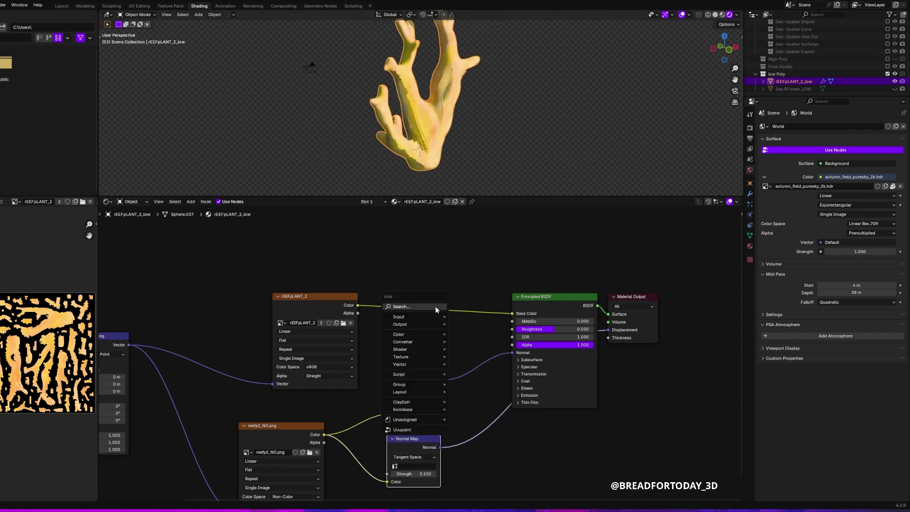
click(435, 306)
text(hue)
key(Return)
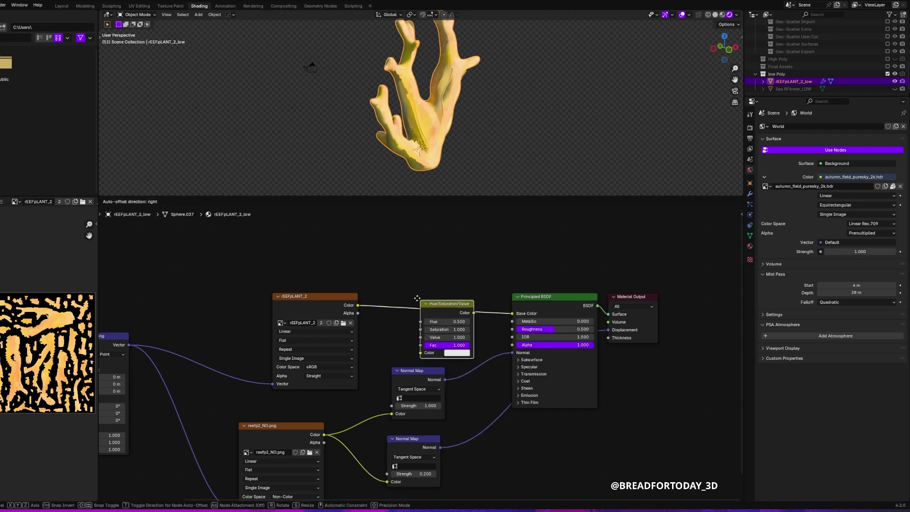
click(437, 307)
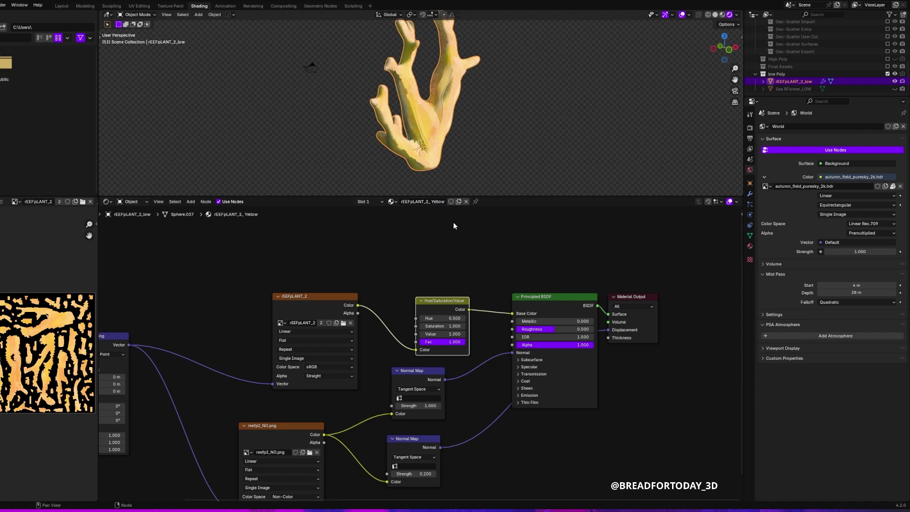
Set the Hue/Saturation/Value node's Saturation to 1.4 and enlarge the 3D viewport area
scroll(427, 341, up, 2)
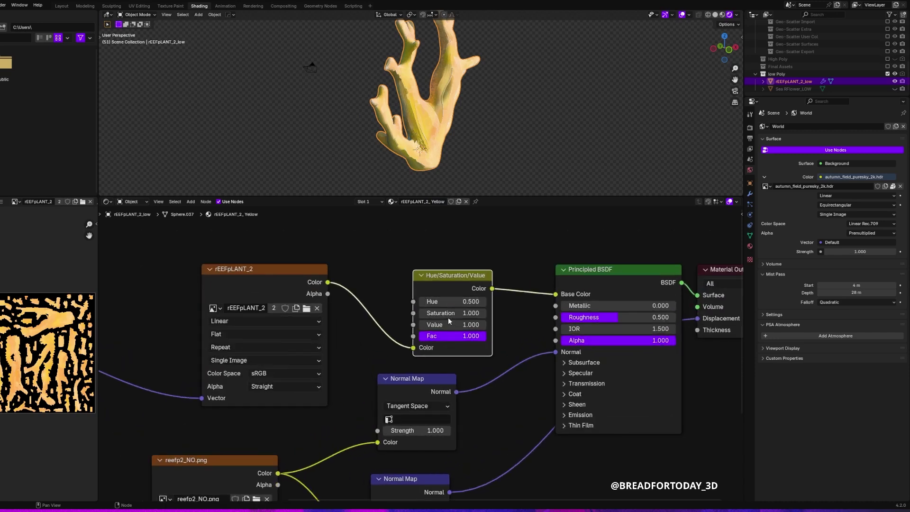
drag(483, 313, 530, 313)
mouse_move(507, 141)
middle_down()
mouse_move(477, 139)
mouse_move(645, 139)
mouse_move(517, 139)
middle_up()
drag(509, 194, 499, 264)
scroll(467, 334, down, 3)
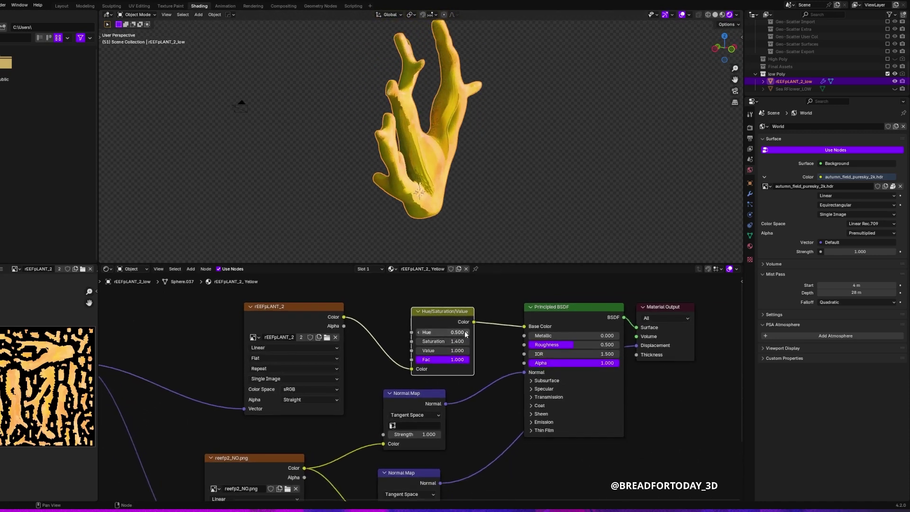
Try a Hue of 1.0 on the Hue/Saturation/Value node for a blue variant of the plant
click(467, 334)
click(467, 334)
click(467, 334)
click(468, 334)
click(468, 333)
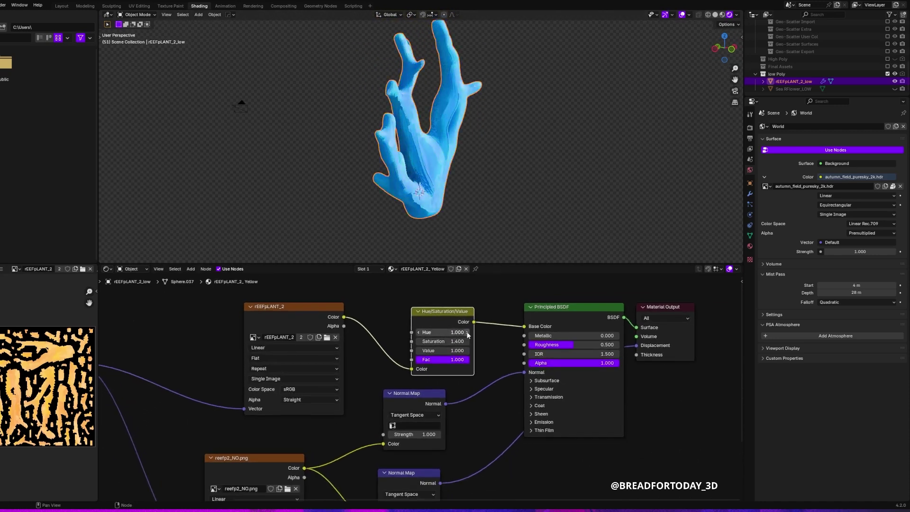
Lower the Hue/Saturation/Value node's Hue to 0.3 for a magenta variant of the plant
click(418, 332)
click(419, 333)
click(419, 333)
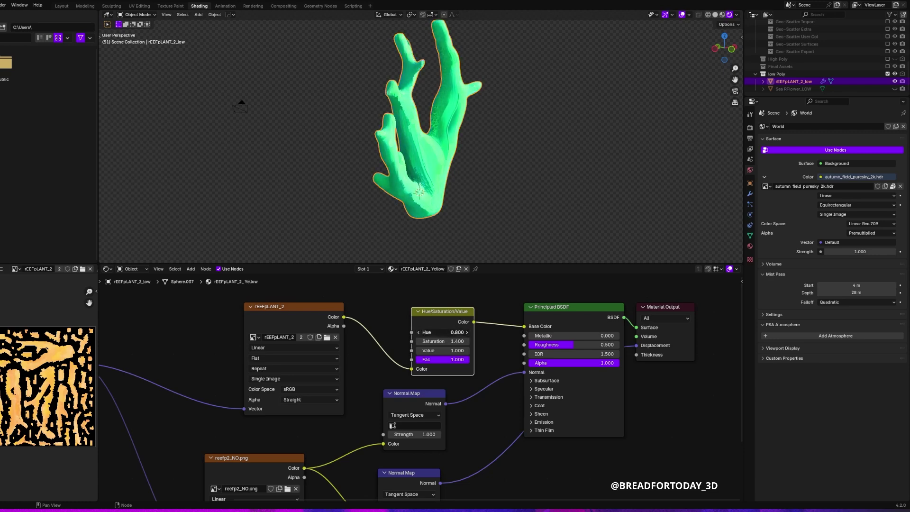
click(418, 332)
click(419, 332)
click(418, 332)
click(419, 332)
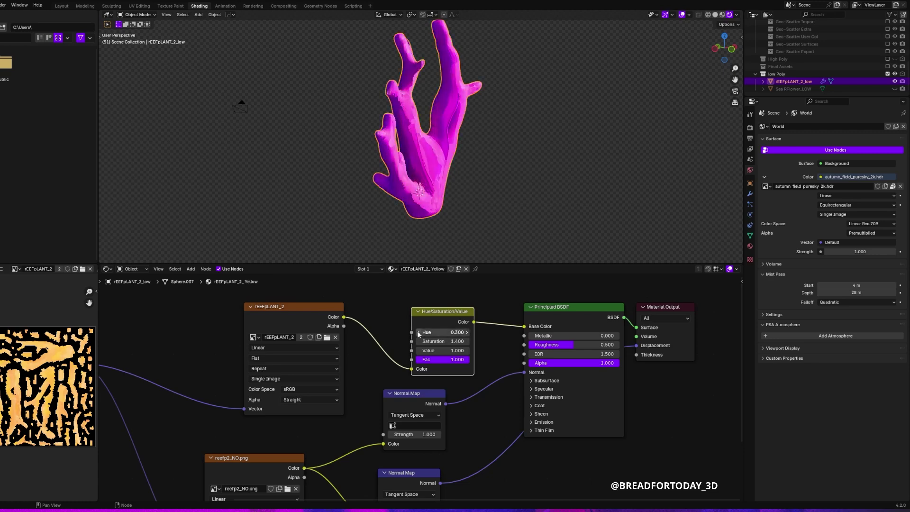
Set the Hue/Saturation/Value node's Hue back to 0.5 for the yellow variant of the plant
click(467, 333)
click(467, 332)
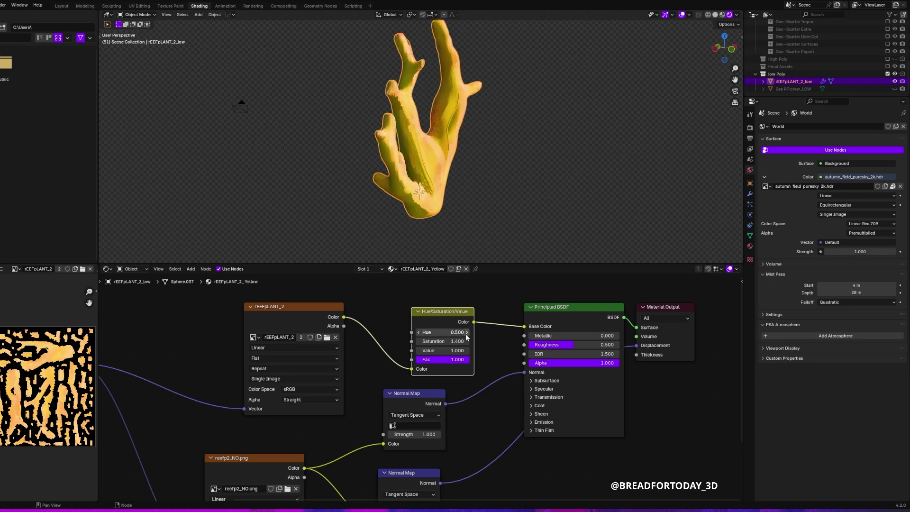
middle_drag(529, 153, 686, 147)
Move Reefplant_2 along the Y axis to about 22.5 m, near the row of finished corals
key(g)
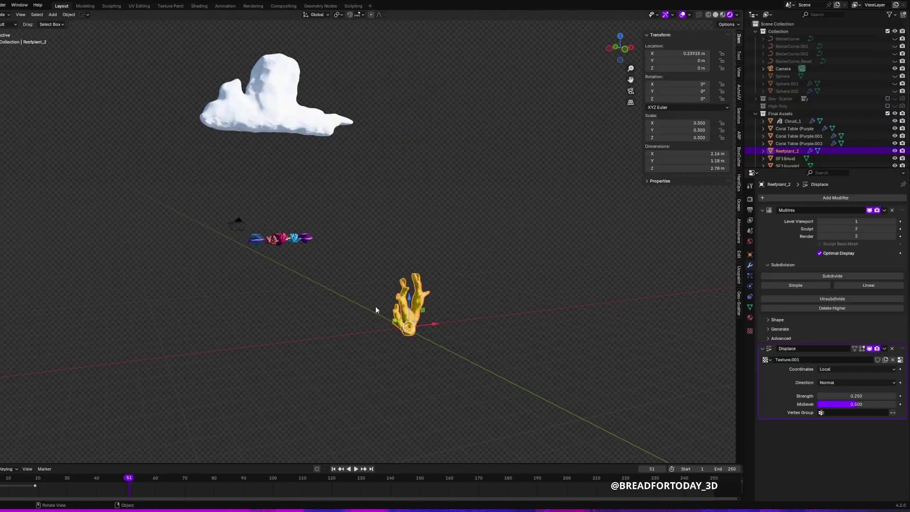
alt+middle_drag(376, 307, 392, 314)
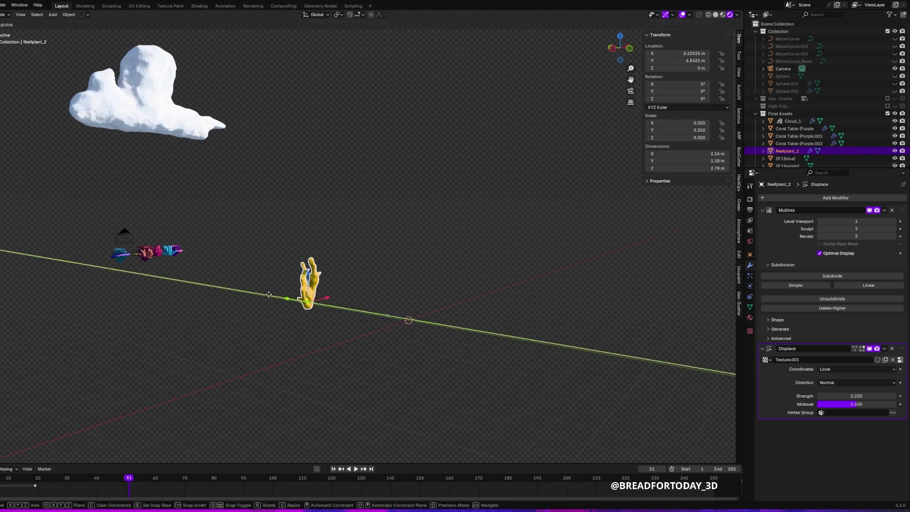
drag(269, 295, 118, 268)
click(121, 266)
key(KP_Decimal)
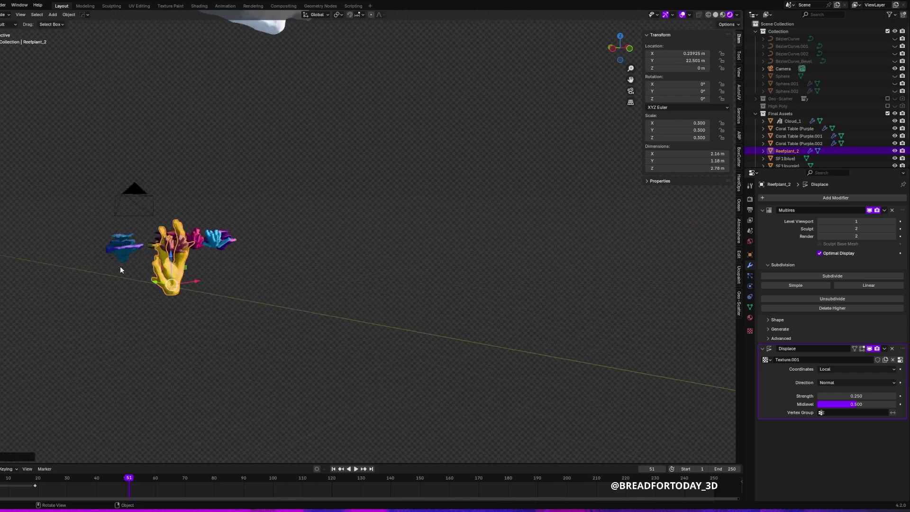
Scale Reefplant_2 to about 0.168 and place it at the end of the coral row, around X -1.47, Y 23.25, Z 1.15 m
middle_drag(387, 285, 372, 267)
scroll(392, 289, down, 6)
drag(342, 276, 344, 248)
key(Escape)
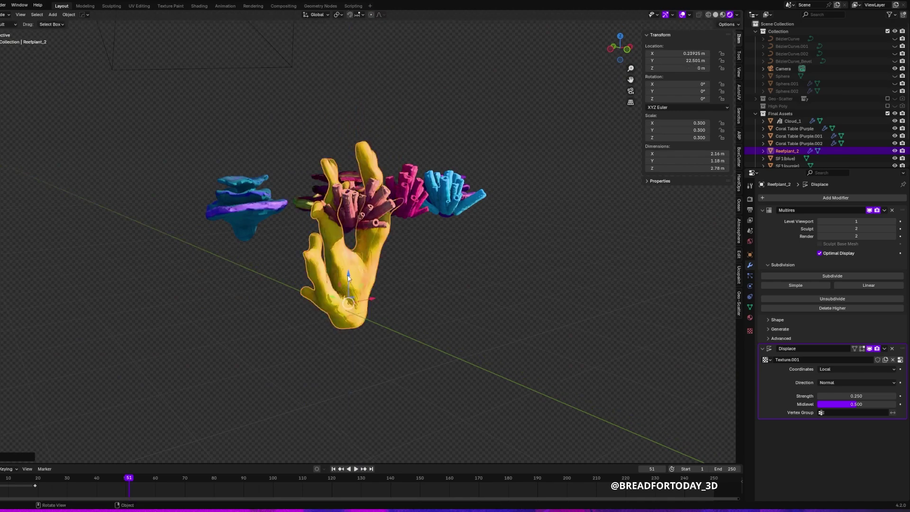
key(g)
key(z)
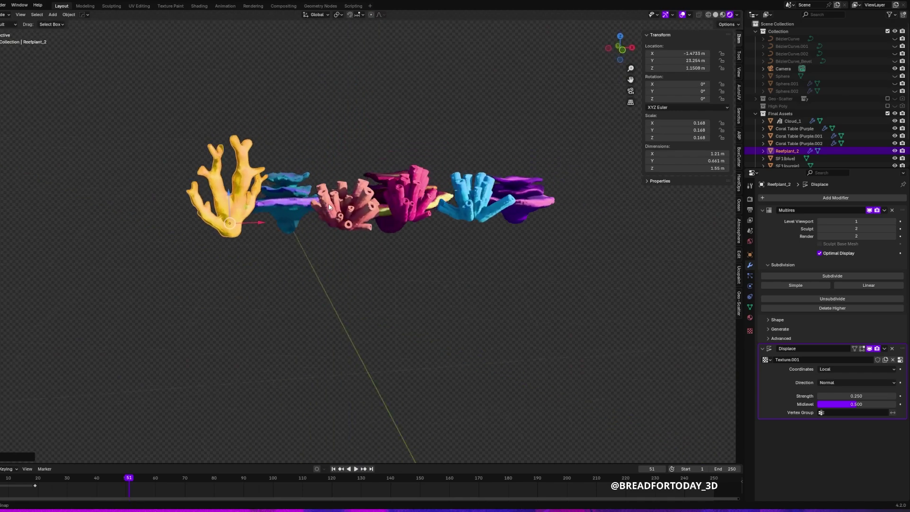
scroll(336, 209, up, 5)
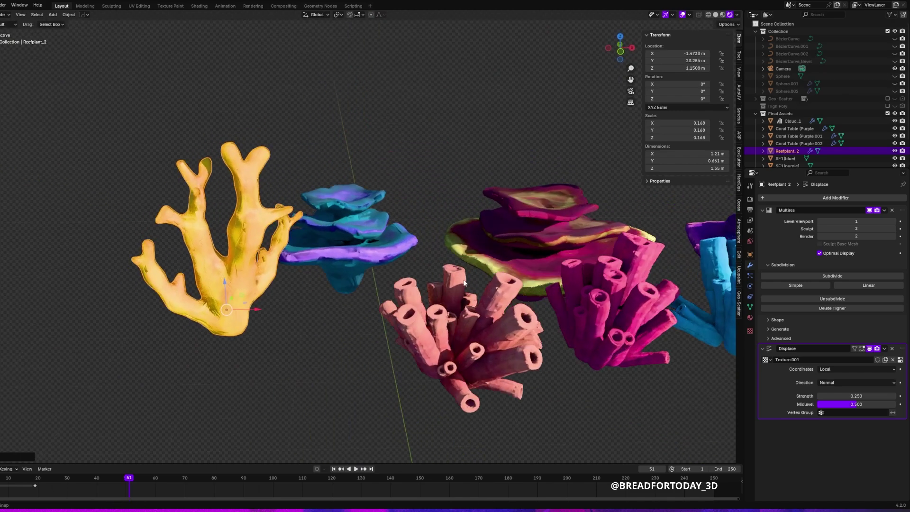
Open the compositing node tree and shift the Render Layers and Glare nodes toward the start of the chain
click(283, 6)
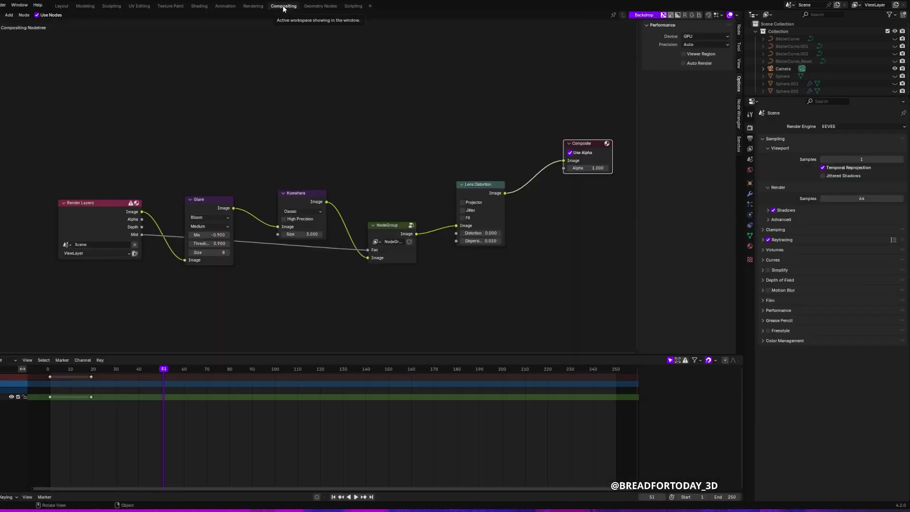
scroll(284, 198, down, 3)
scroll(245, 238, up, 4)
middle_drag(245, 238, 355, 192)
scroll(394, 219, up, 5)
drag(314, 167, 275, 148)
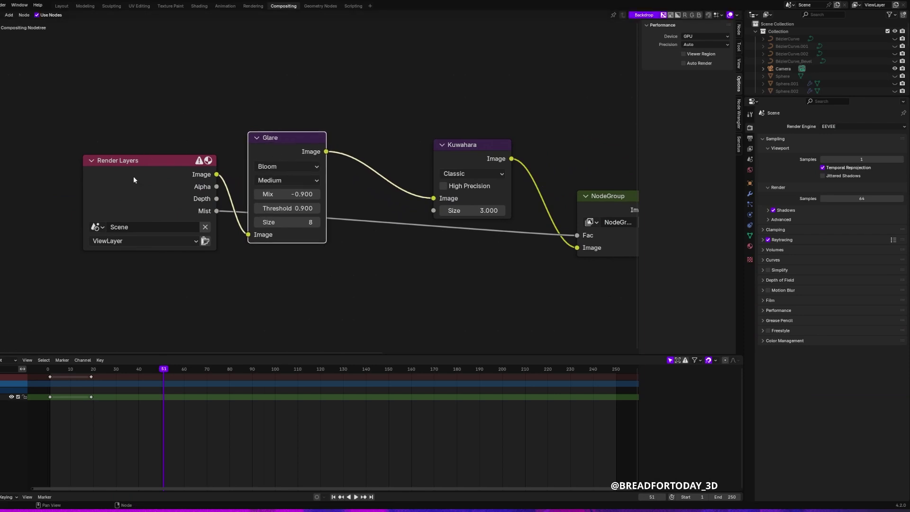
drag(134, 183, 96, 184)
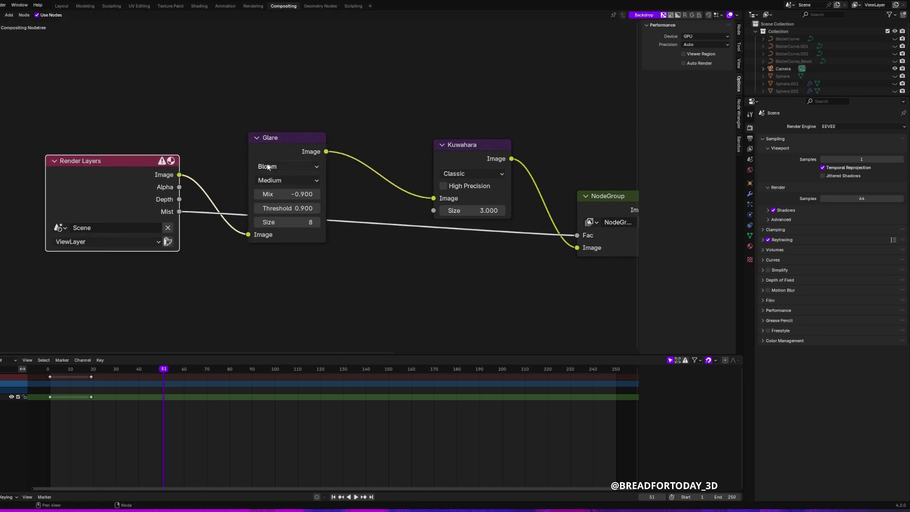
drag(274, 142, 246, 140)
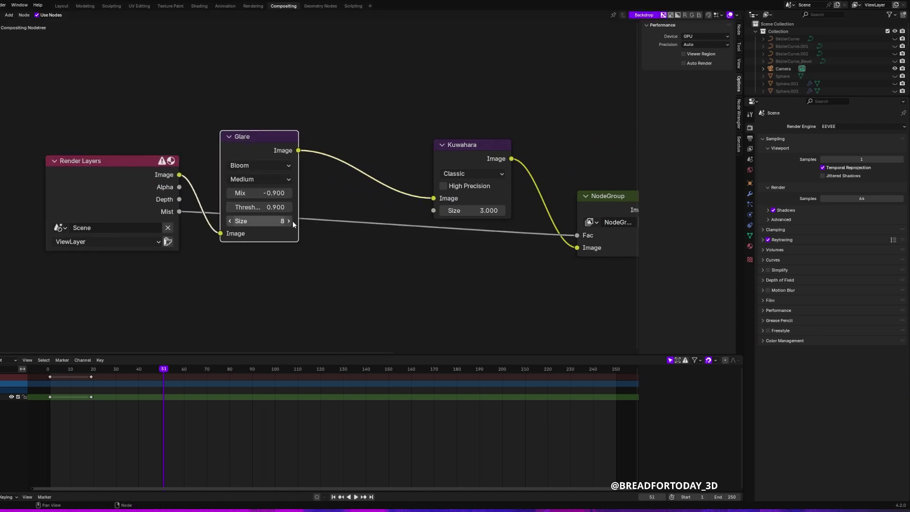
Move the Kuwahara, NodeGroup and Lens Distortion nodes closer together after the Glare node
scroll(350, 229, right, 3)
drag(407, 144, 301, 139)
ctrl+scroll(446, 248, right, 6)
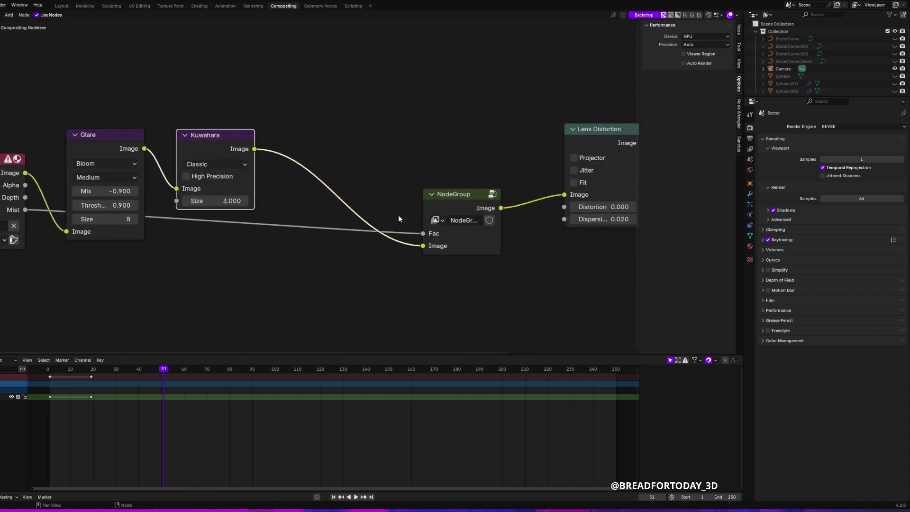
click(436, 202)
drag(436, 200, 325, 229)
drag(598, 130, 448, 133)
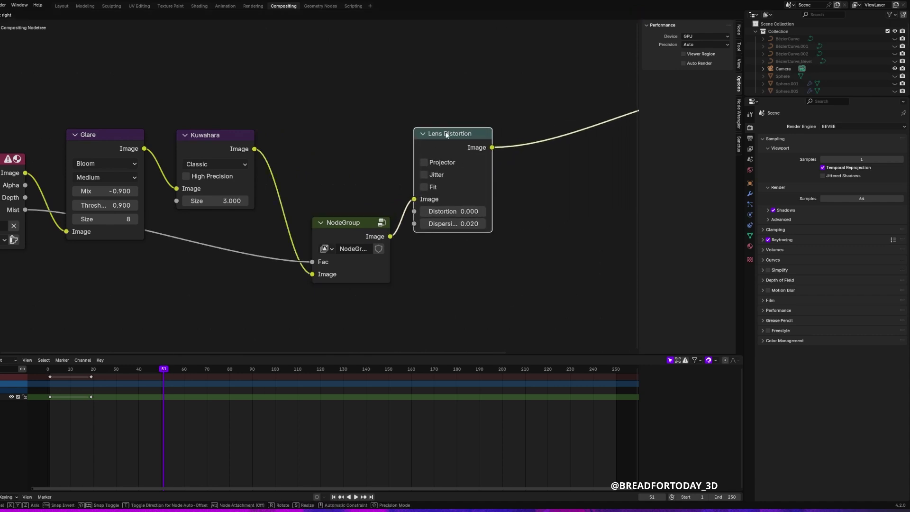
middle_drag(558, 179, 462, 194)
scroll(304, 195, down, 1)
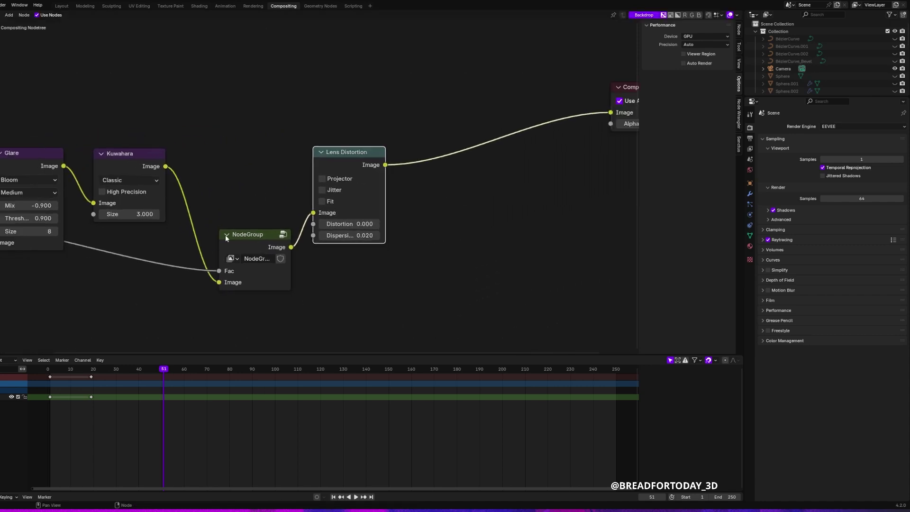
Open the NodeGroup between the Kuwahara and Lens Distortion nodes for editing
click(228, 234)
click(227, 235)
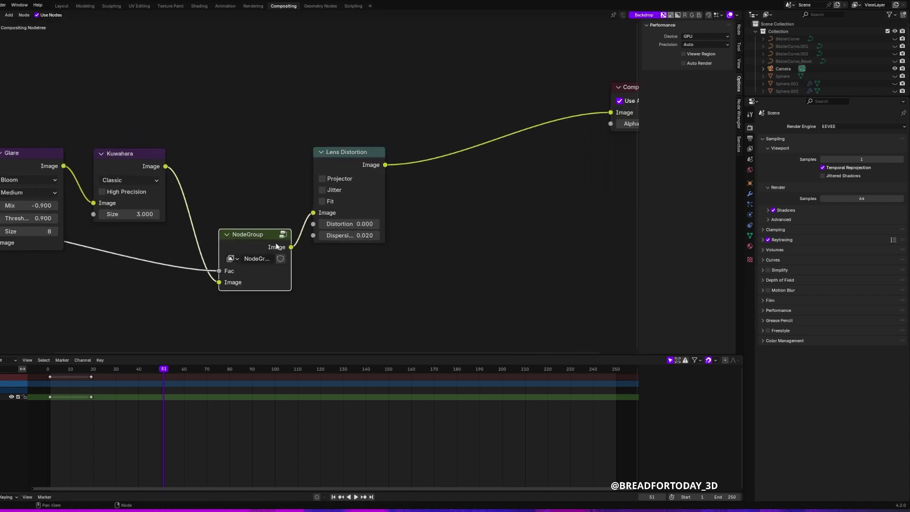
scroll(273, 248, down, 2)
key(Tab)
scroll(285, 237, down, 1)
scroll(294, 238, down, 4)
middle_drag(323, 230, 392, 204)
scroll(372, 217, up, 4)
middle_drag(381, 97, 373, 117)
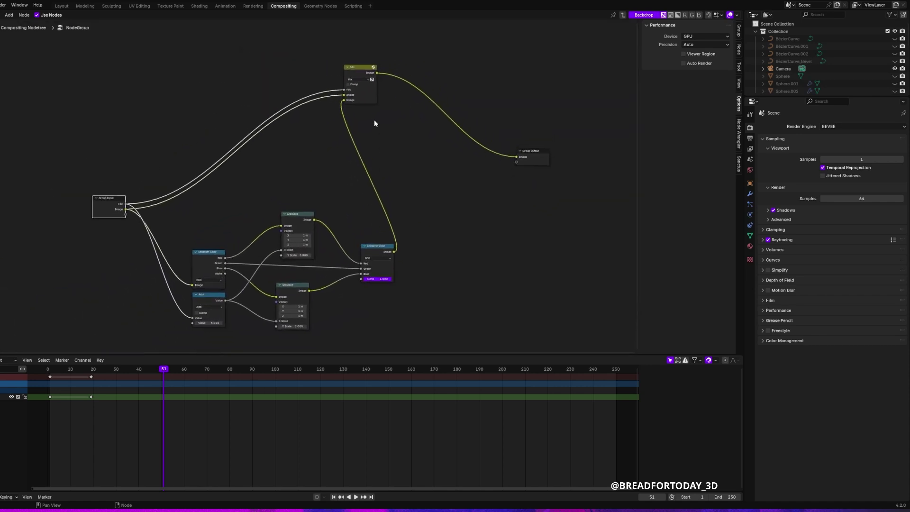
Move the Mix node inside the group down closer to the Displace and Combine Color nodes
drag(367, 101, 360, 195)
scroll(354, 237, up, 1)
middle_drag(351, 227, 334, 183)
scroll(348, 201, up, 2)
scroll(348, 181, up, 1)
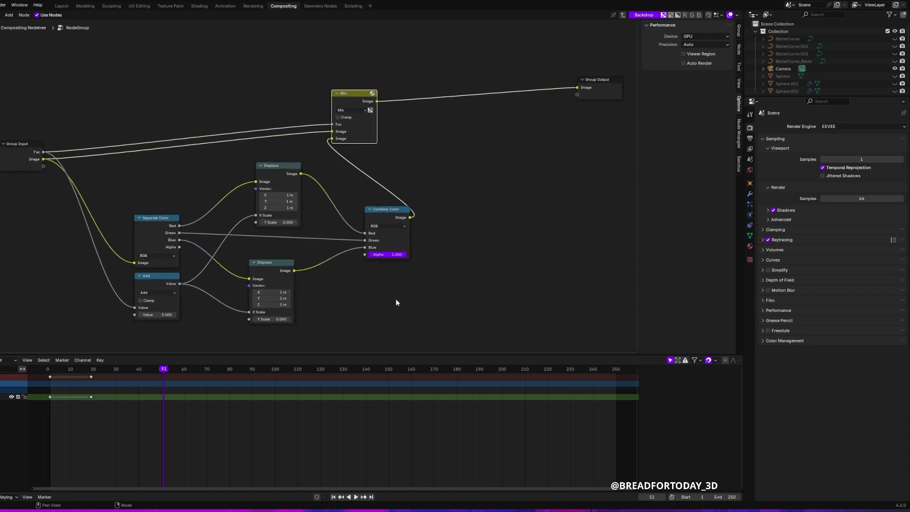
Exit the node group and return to the main compositing tree
key(shift+r)
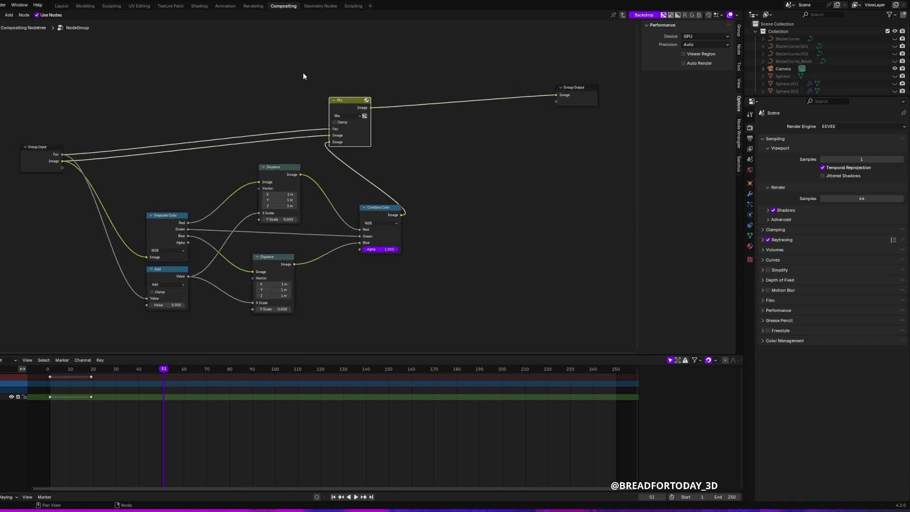
key(Tab)
drag(268, 212, 259, 207)
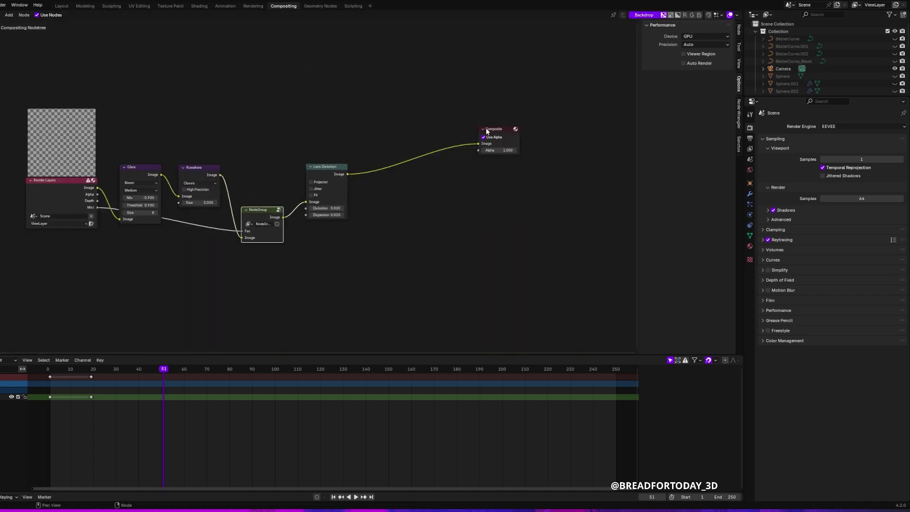
Return to the scene layout and raise Cloud_1 along the Z axis to about 9.78 m, clear of the corals
click(62, 6)
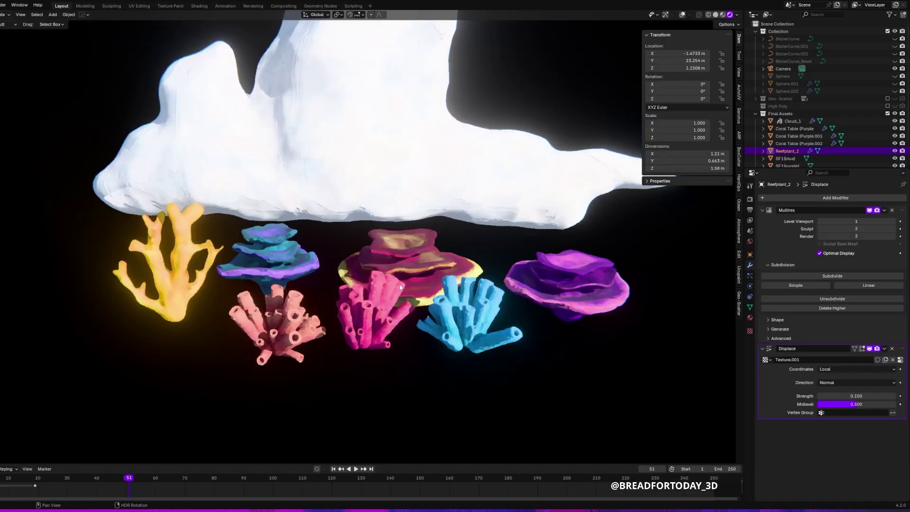
middle_drag(399, 300, 441, 245)
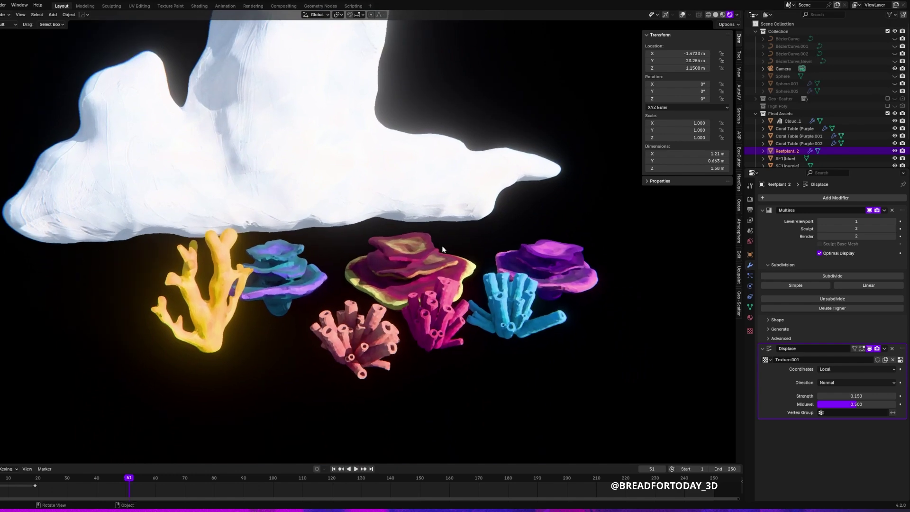
click(324, 164)
key(g)
key(z)
click(256, 190)
Examine the coral row with the compositing effects, both close up and from a distance
middle_drag(475, 271, 520, 323)
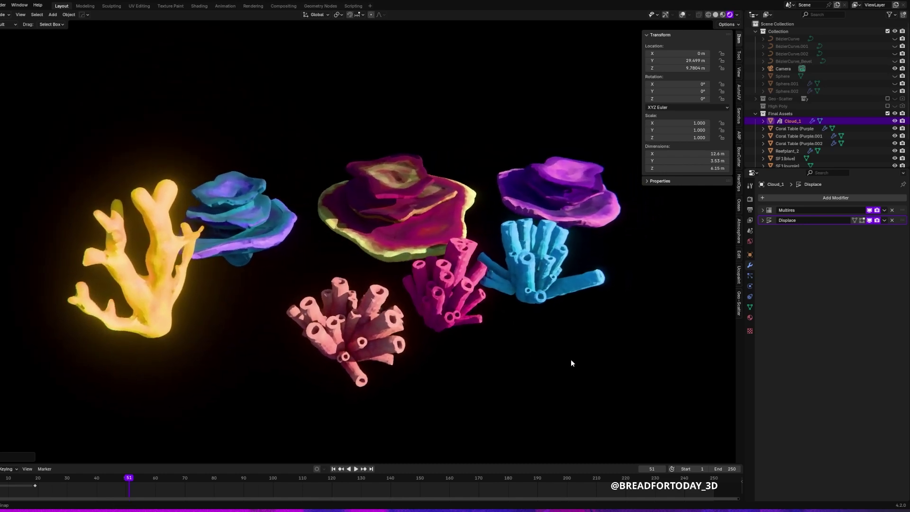
mouse_move(572, 362)
middle_down()
mouse_move(441, 360)
mouse_move(585, 354)
middle_up()
scroll(585, 354, up, 5)
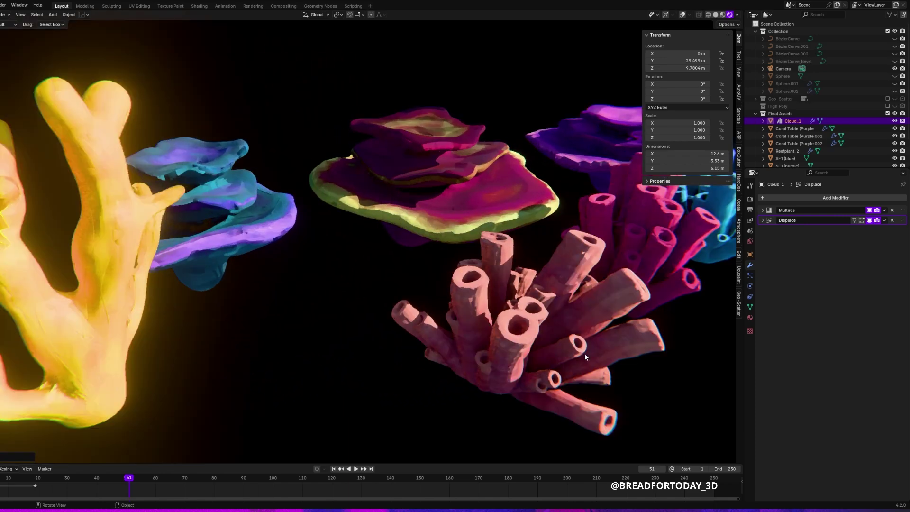
scroll(584, 353, down, 8)
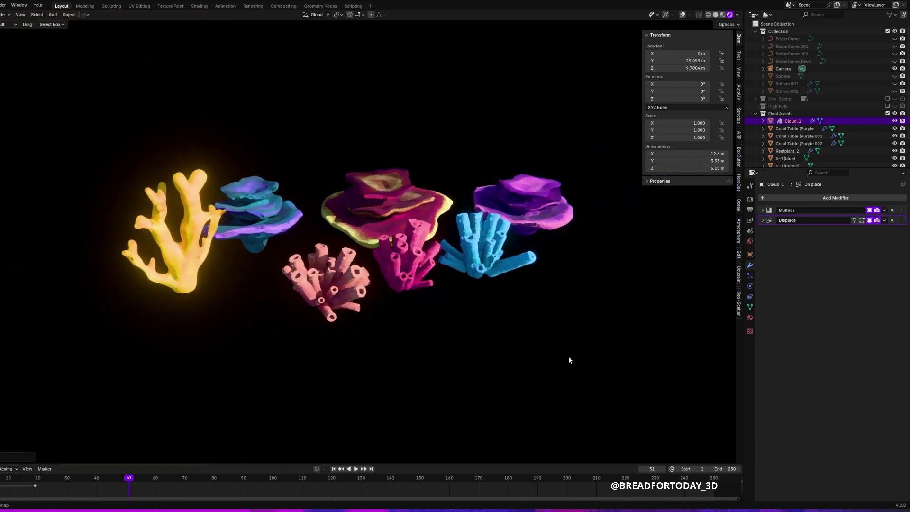